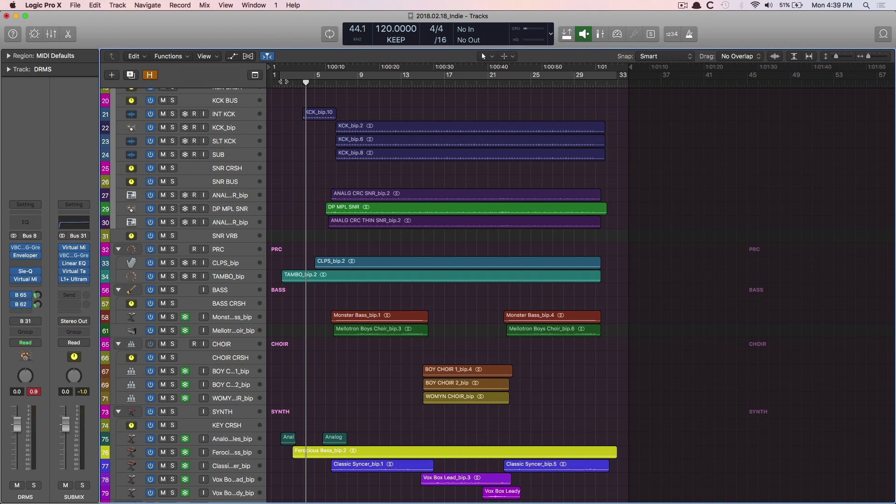
- Examine the kick and snare regions up close and play the indie arrangement from about bar 4
left_click_drag(287, 109, 401, 229)
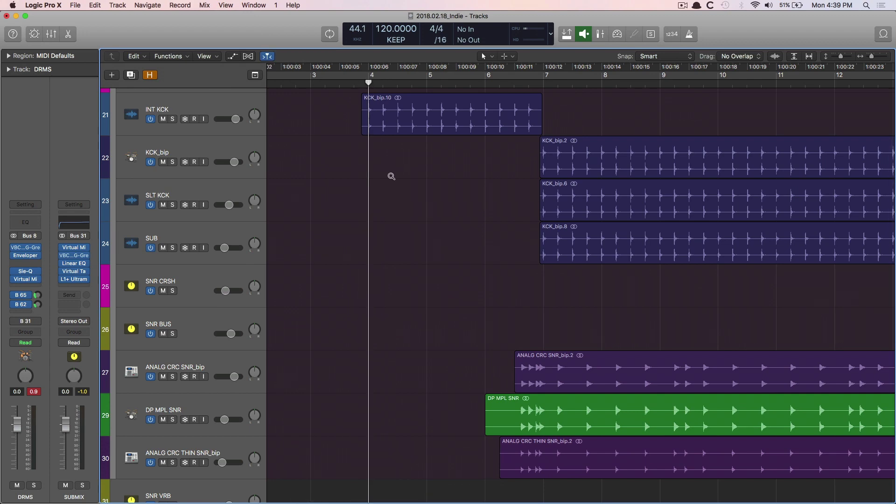
left_click(390, 176)
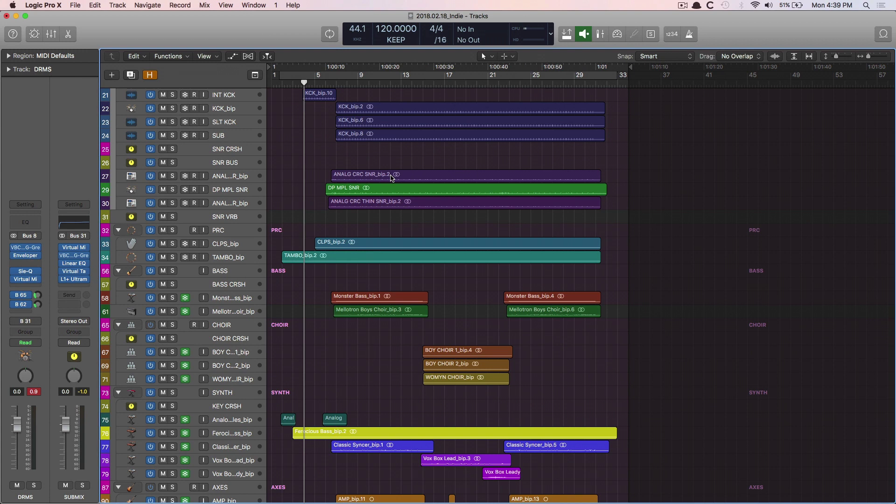
key("space")
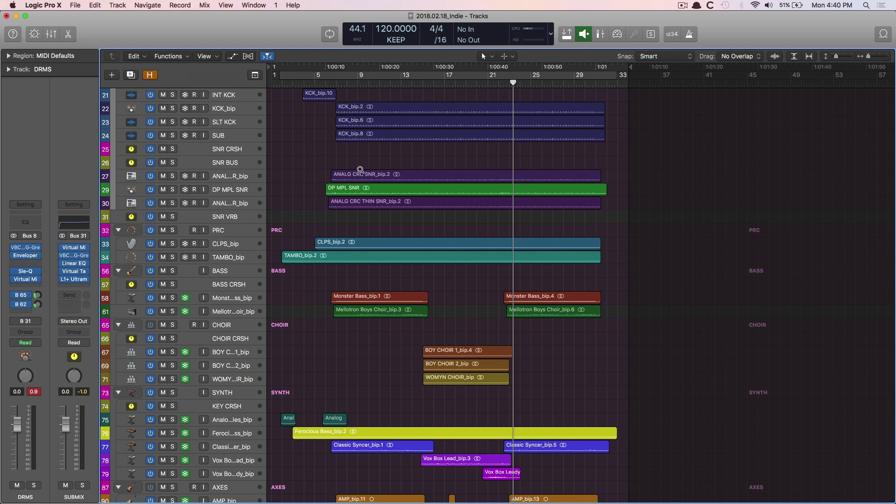
- Inspect the KCK_bip region's waveform and show the project's hidden tracks
left_click_drag(334, 114, 398, 151)
left_click(431, 174, "ctrl+alt")
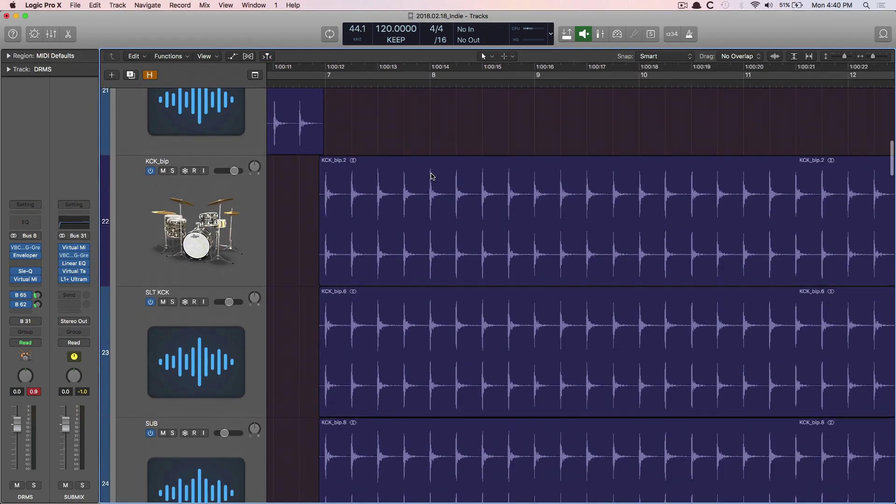
key("h")
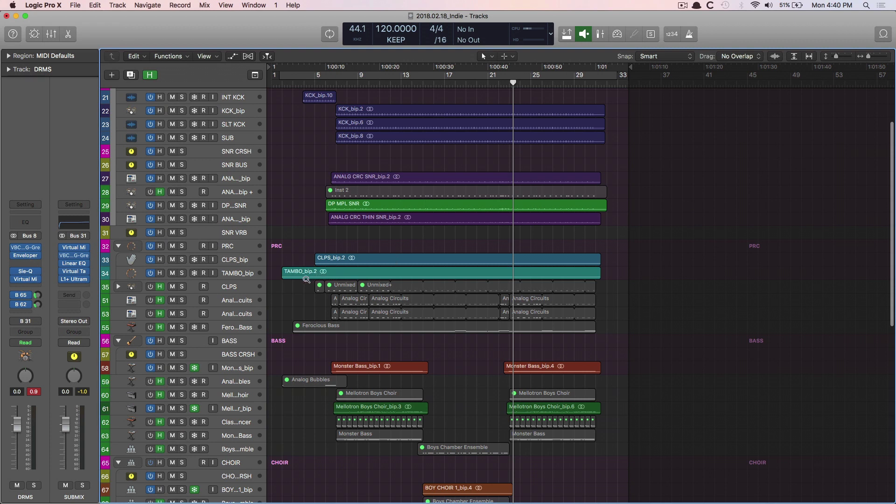
- Examine the CLPS drum kit stack by expanding it, selecting its Overheads track and collapsing it again
left_click_drag(306, 283, 441, 344)
left_click(205, 96)
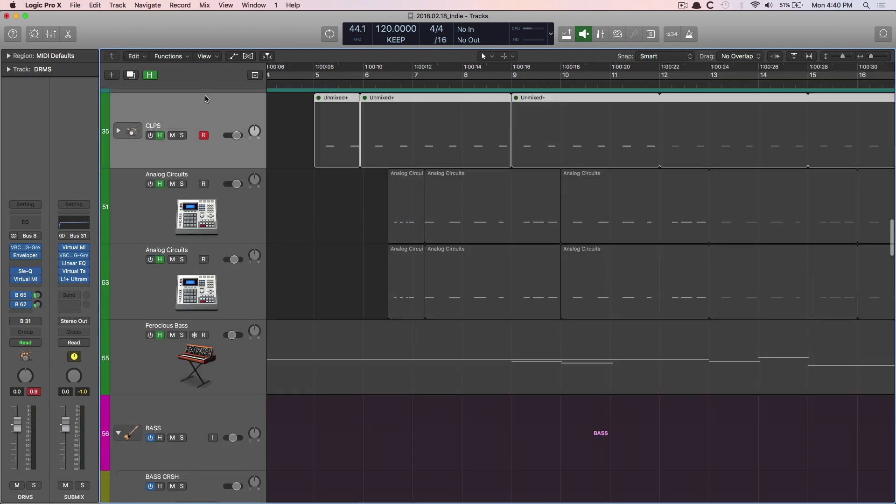
left_click(118, 133)
left_click(173, 211)
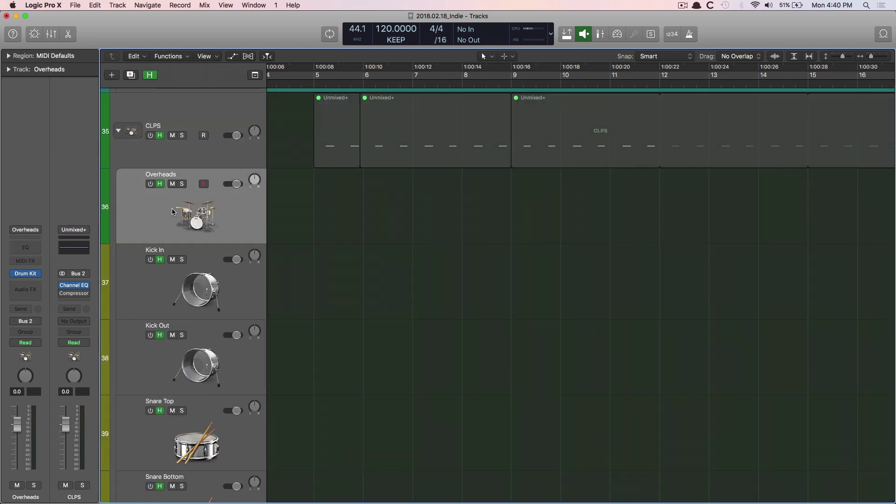
left_click(119, 131)
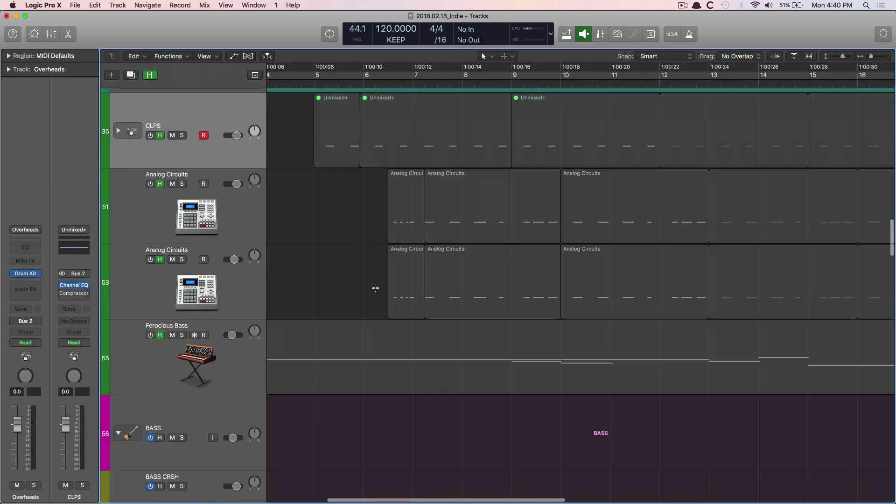
- Inspect the first Analog Circuits track's MIDI regions and its instrument and effects chain
key("z")
left_click_drag(319, 255, 404, 309)
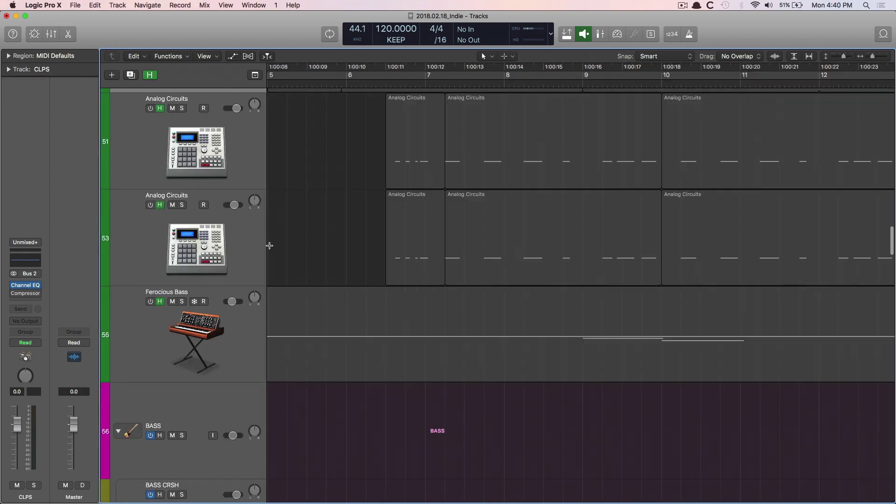
left_click(226, 180)
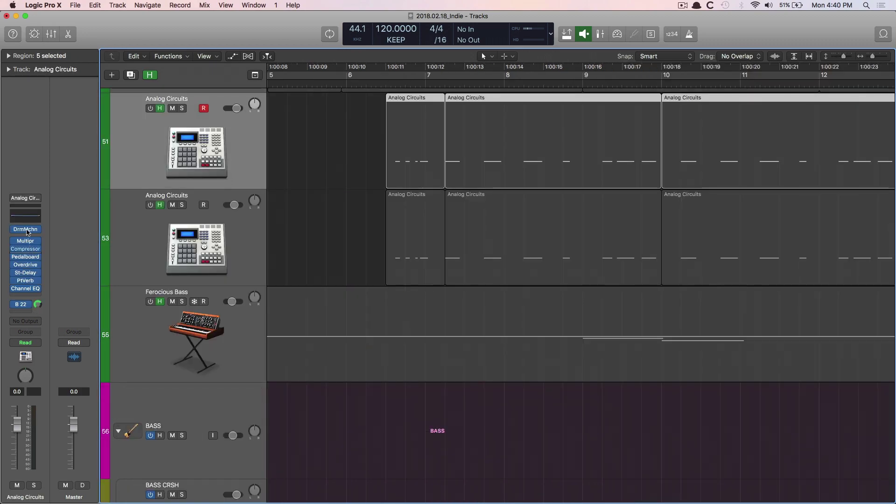
left_click(338, 257, "ctrl+alt")
scroll(338, 257, "down", 5)
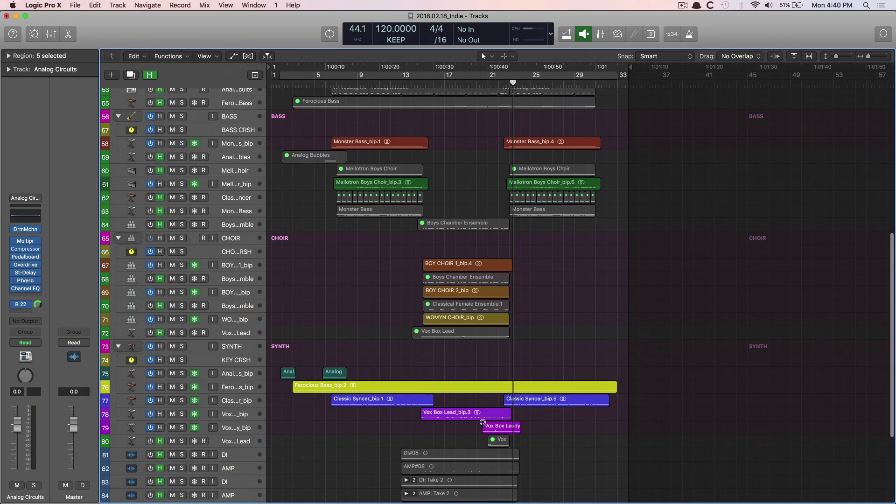
- Play the Vox Box Leady_bip track in solo from bar 21, then turn its solo off
left_click_drag(480, 413, 563, 458)
scroll(407, 208, "down", 3)
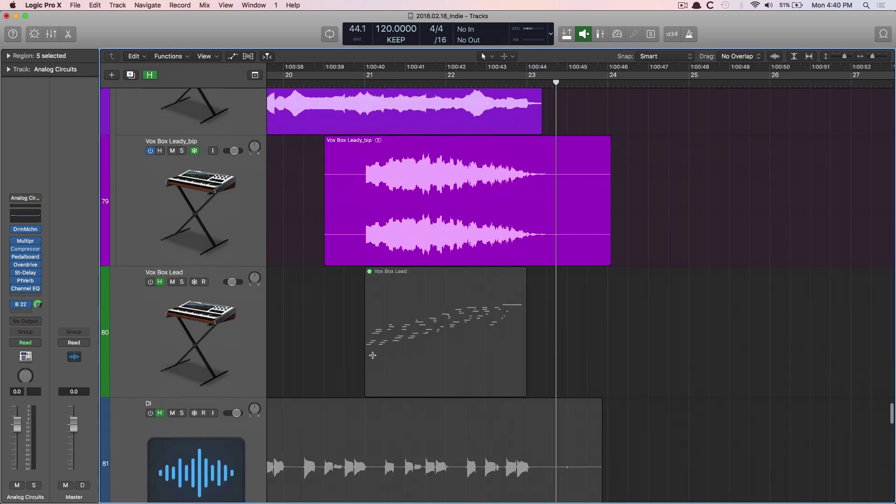
left_click(360, 76)
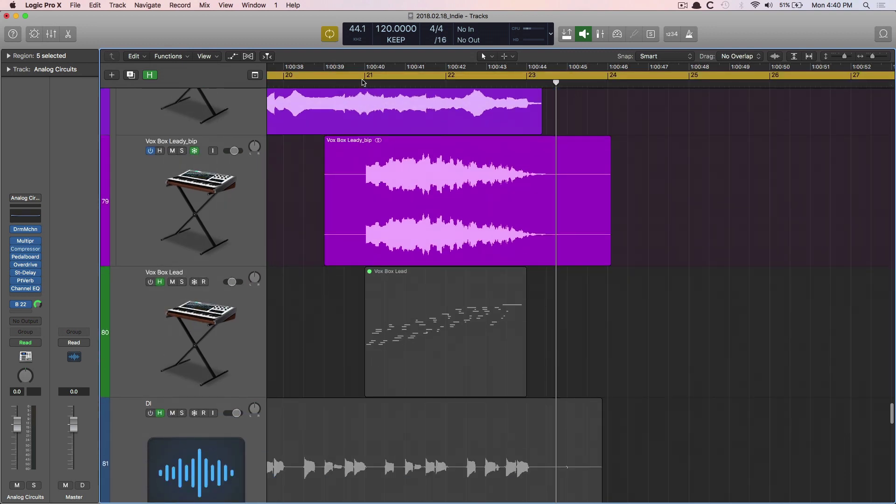
left_click(364, 83)
key("c")
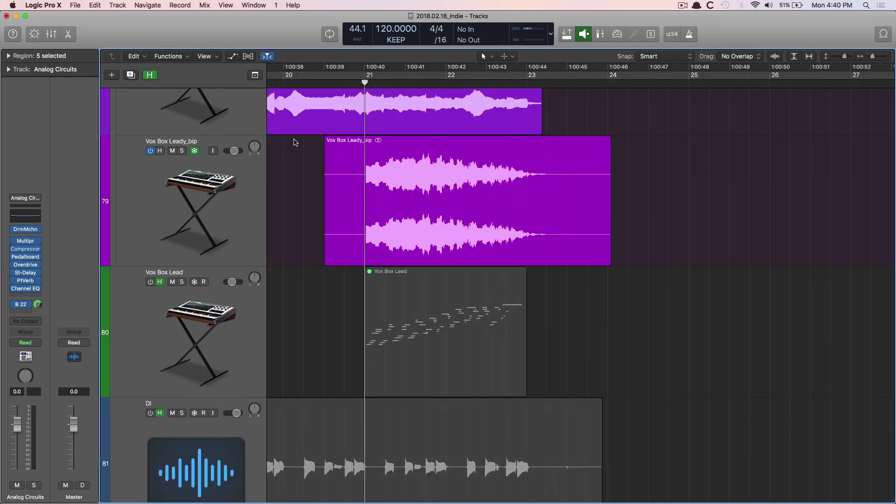
left_click(182, 151)
key("space")
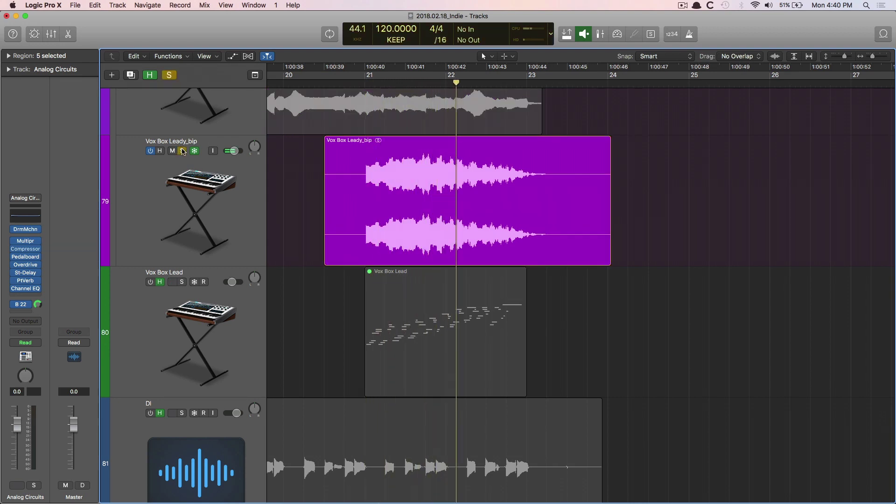
key("space")
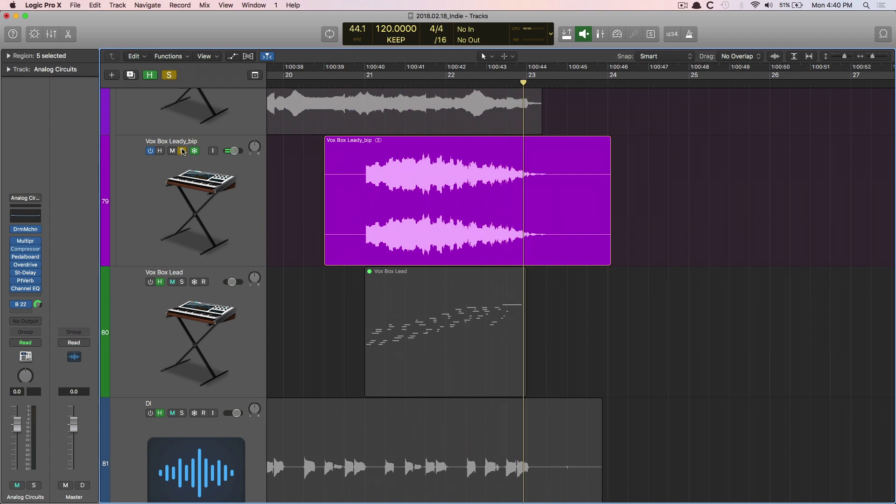
left_click(183, 151)
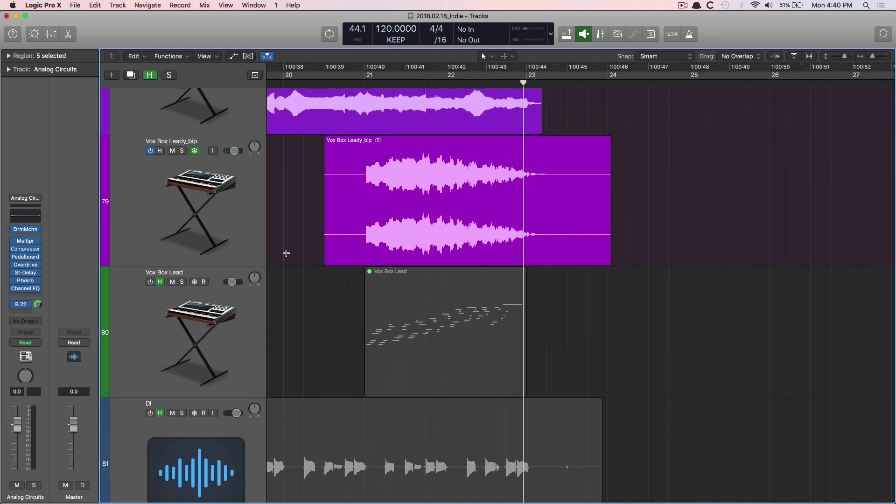
- View the Alchemy instrument on the Vox Box Lead track and close it
left_click(226, 299)
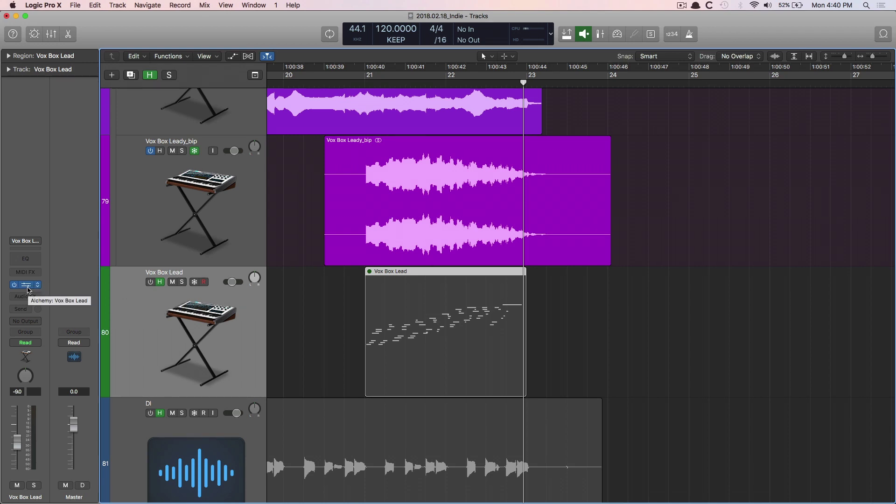
left_click(26, 284)
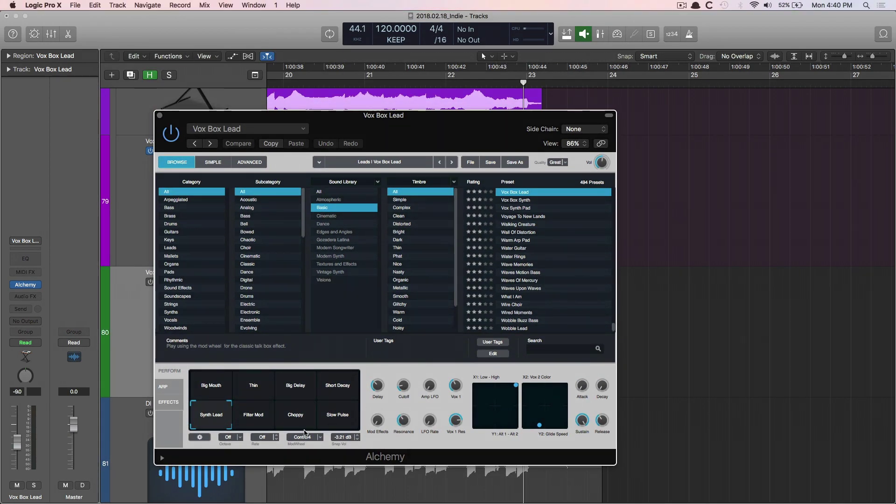
left_click(159, 116)
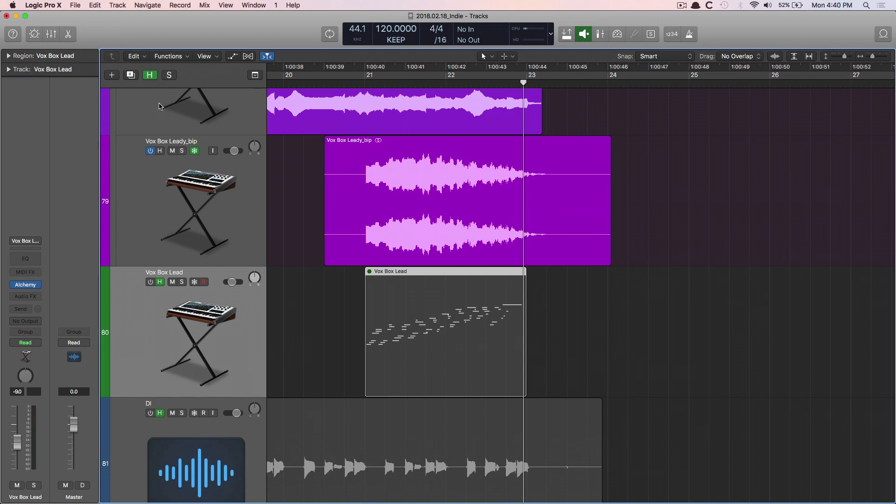
key("z")
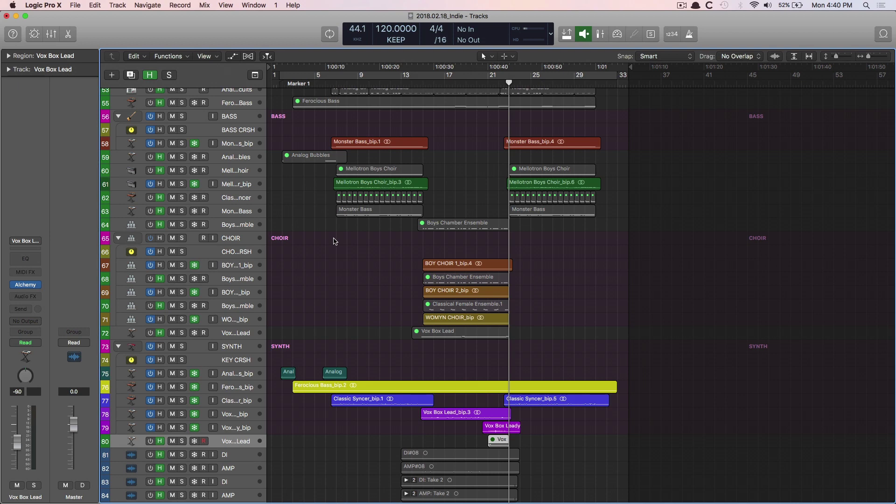
- Show the sound Library and close the current project to open the 2018.02.18_Hip Hop project
key("y")
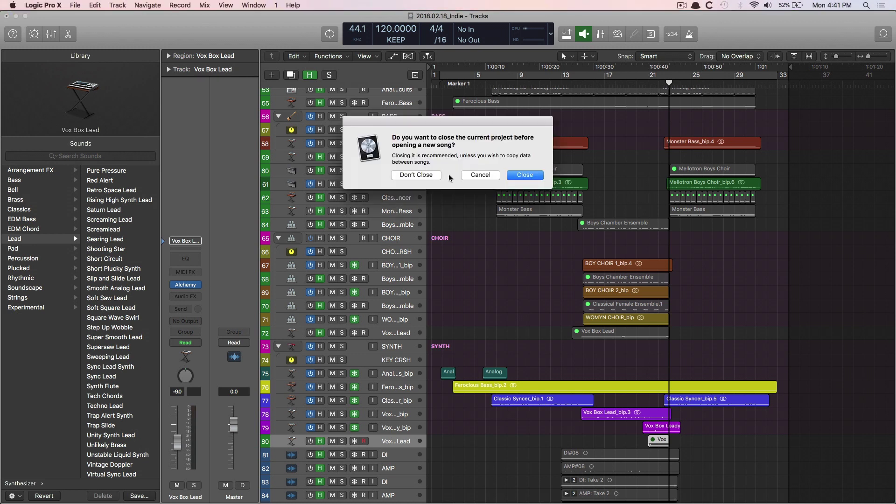
left_click(517, 175)
left_click(435, 175)
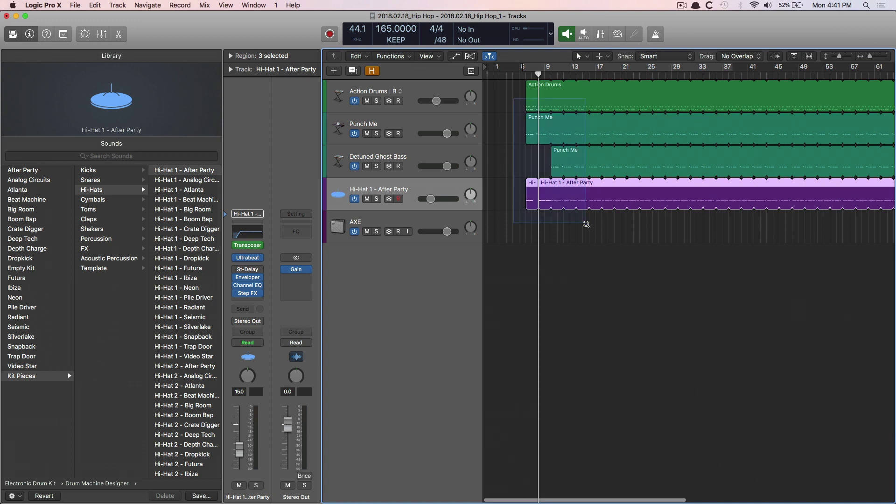
- Play the hip hop arrangement from bar 6, with all its instrument tracks enlarged for viewing
scroll(542, 216, "up", 5)
key("Return")
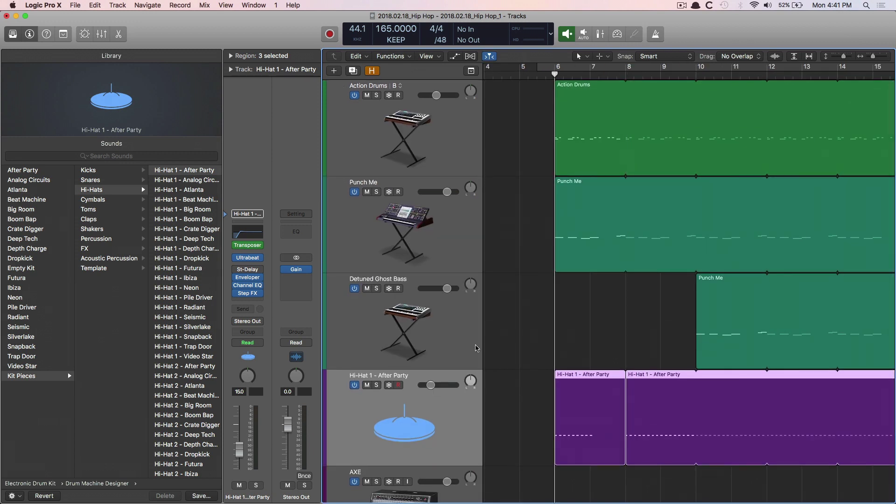
scroll(478, 348, "down", 2)
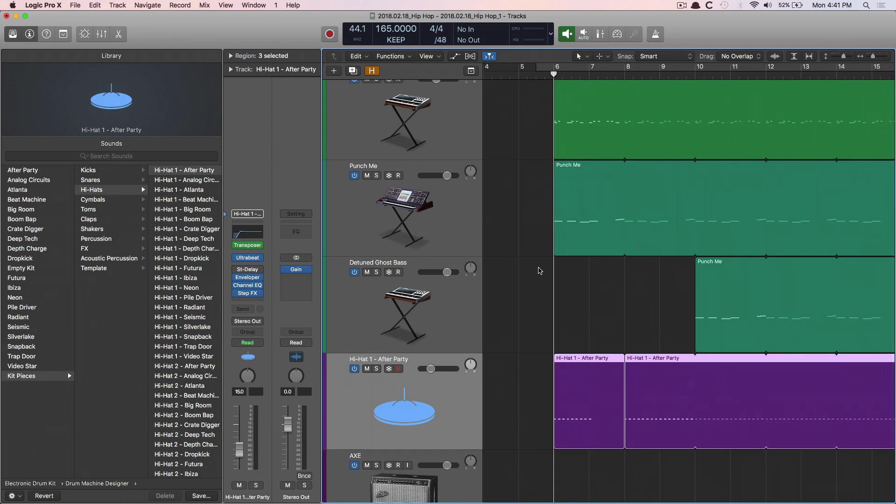
key("space")
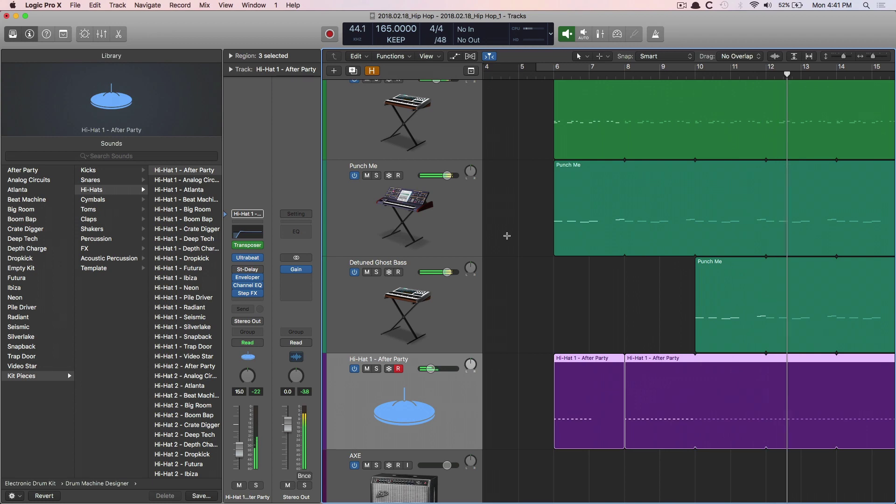
scroll(533, 217, "up", 2)
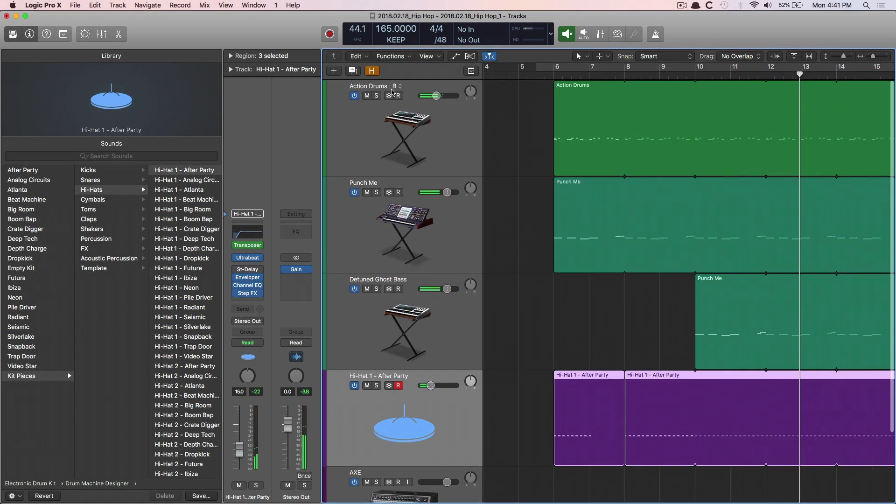
- Solo the Action Drums track to review its Alchemy preset and listen to its sound
left_click(614, 168)
key("ctrl+s")
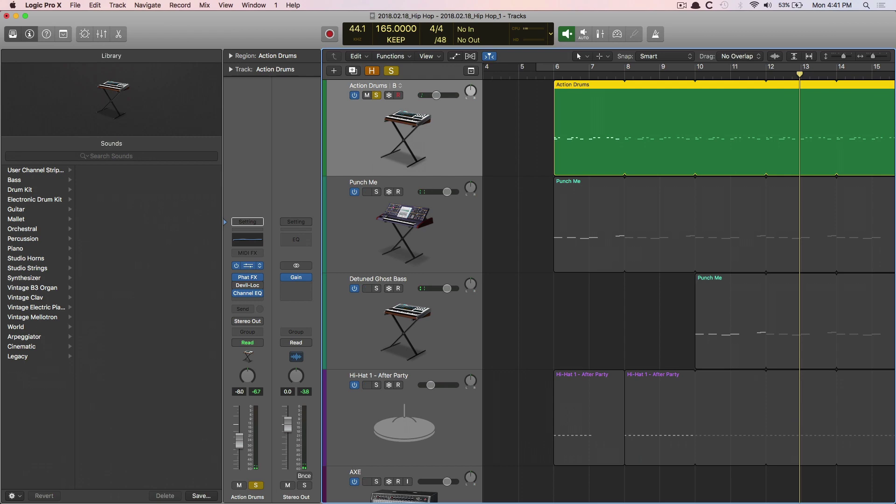
left_click(248, 266)
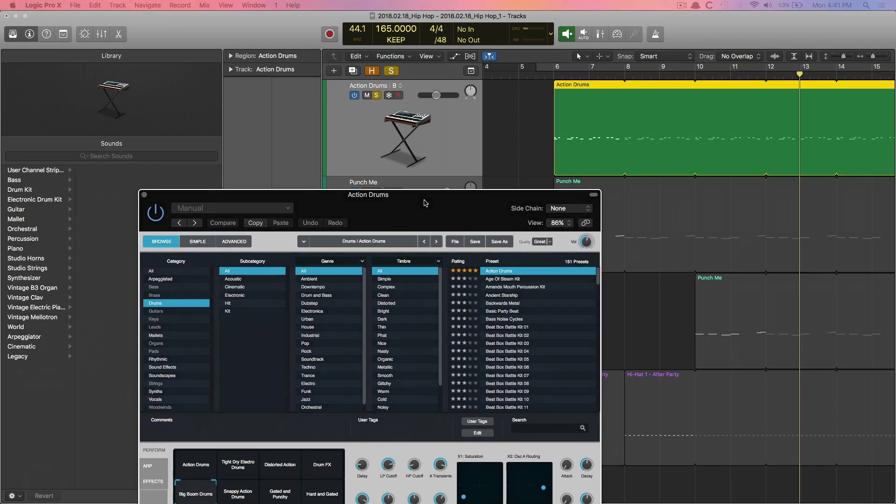
left_click_drag(426, 203, 427, 81)
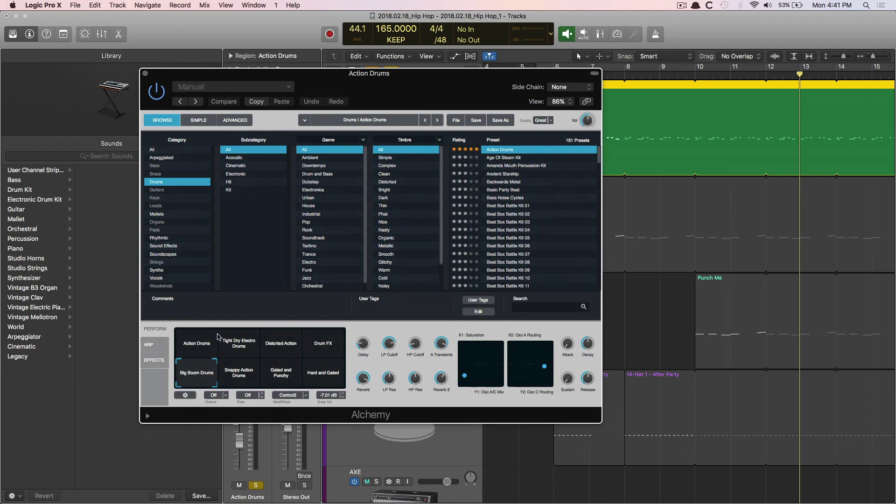
left_click(145, 73)
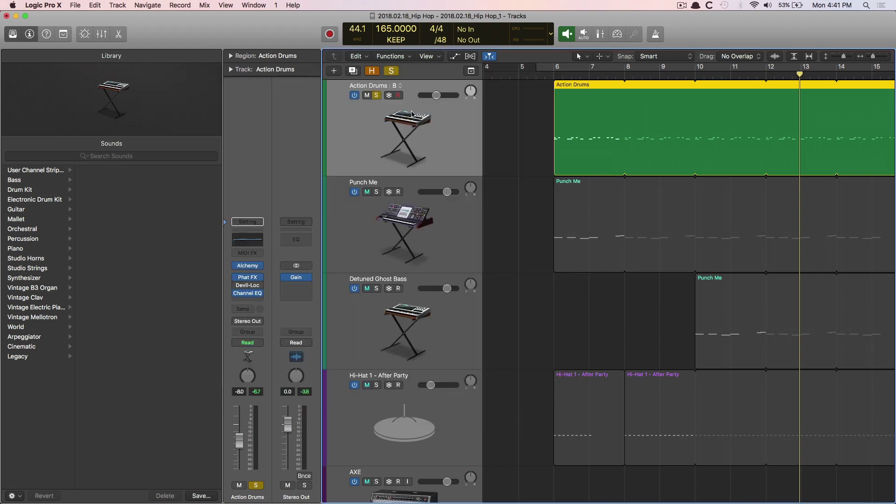
key("space")
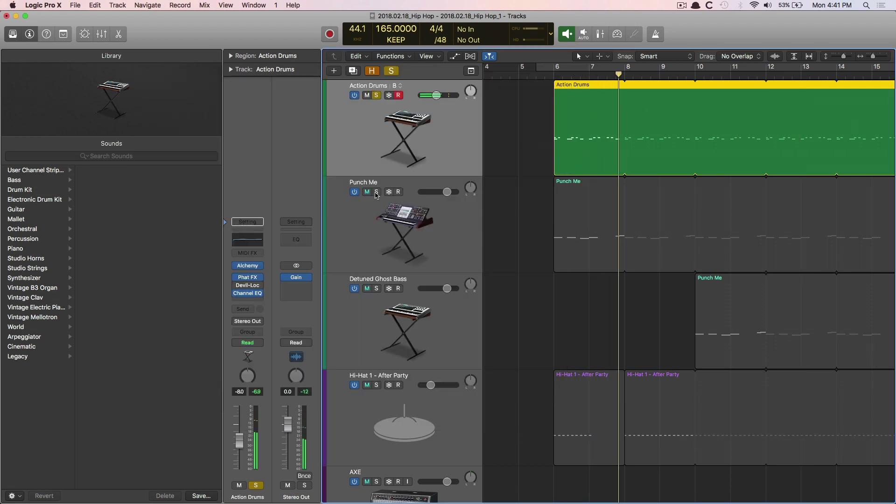
- Solo the Punch Me track and locate its patch among the Synthesizer Bass sounds in the Library
left_click(386, 219)
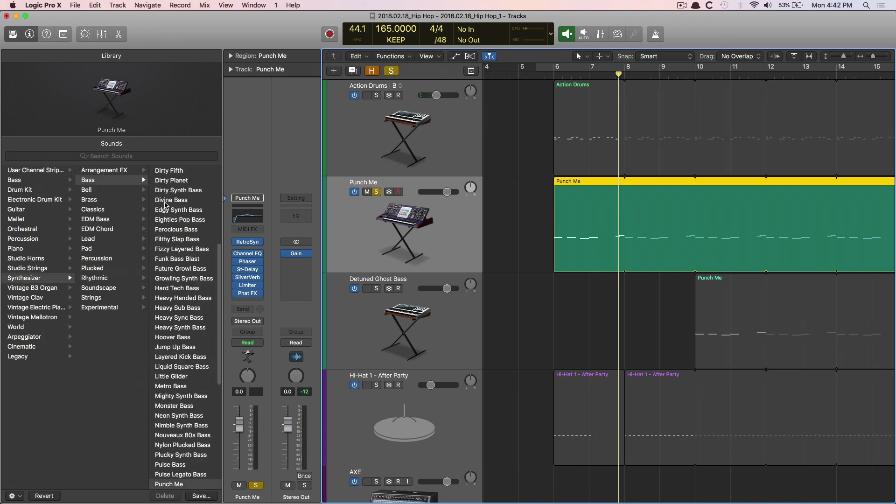
scroll(171, 280, "down", 5)
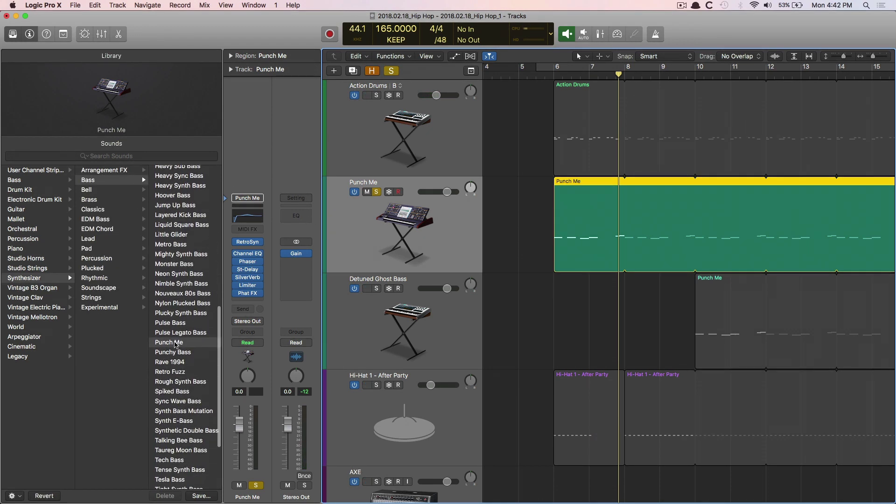
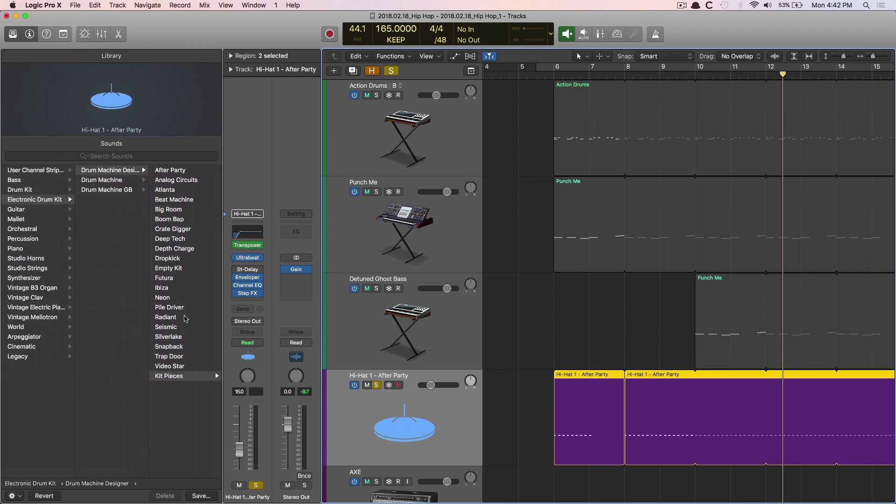
- Locate the Hi-Hat 1 - After Party patch among the Hi-Hats kit pieces and listen to the soloed track
scroll(186, 314, "right", 3)
left_click(187, 189)
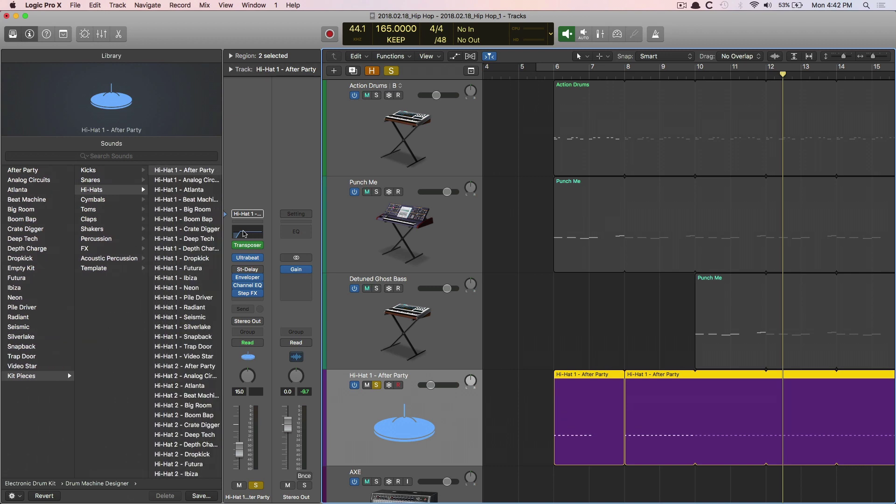
key("space")
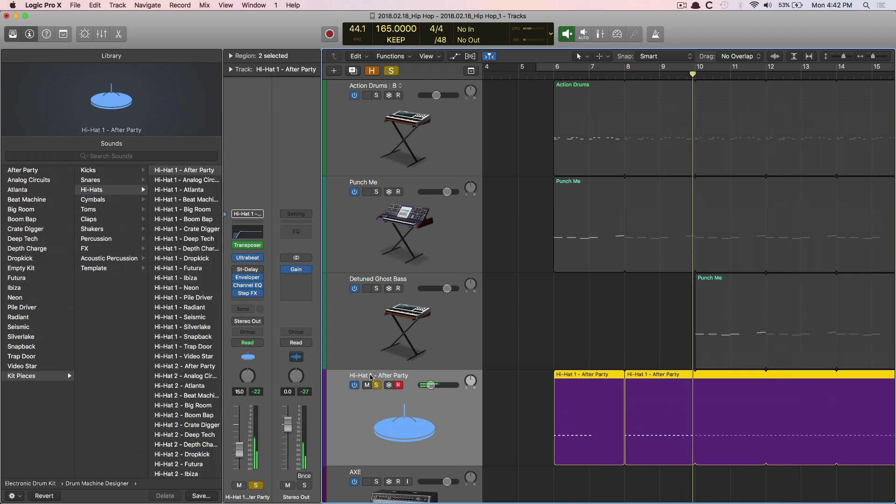
- Review the Step FX plug-in on the Hi-Hat 1 - After Party track, close it and unsolo the track
mouse_move(252, 293)
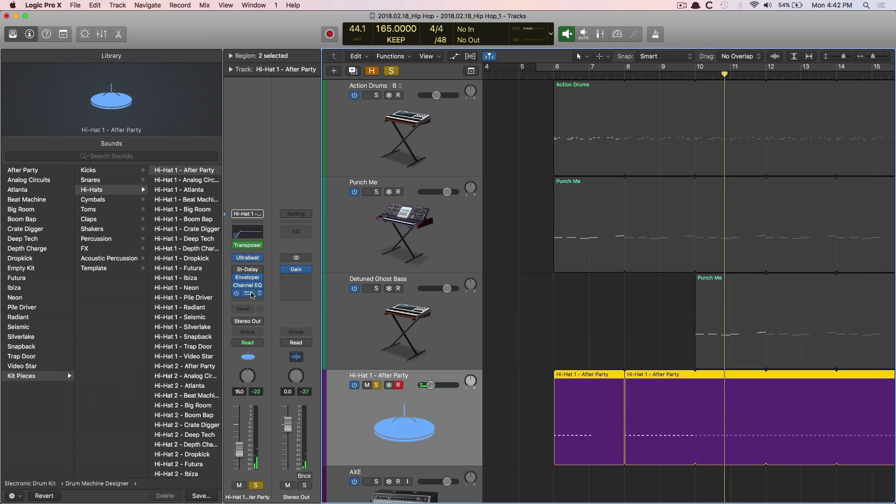
left_click(252, 295)
left_click_drag(242, 27, 445, 77)
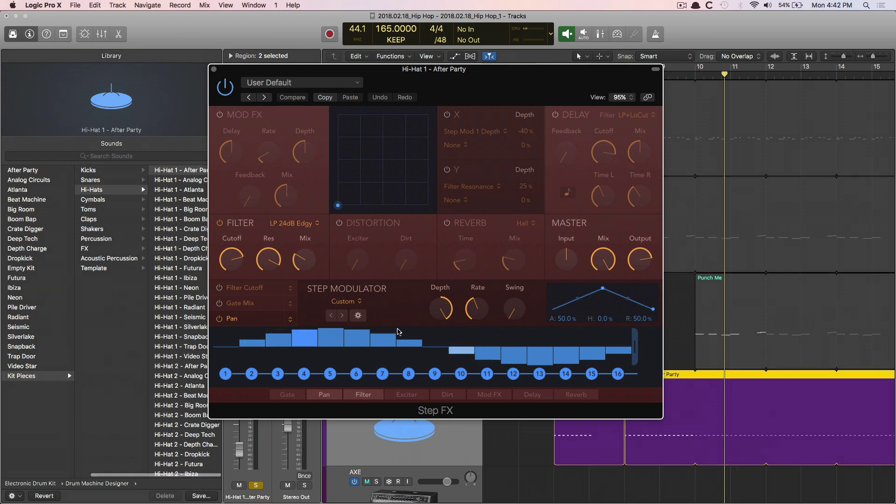
left_click(213, 69)
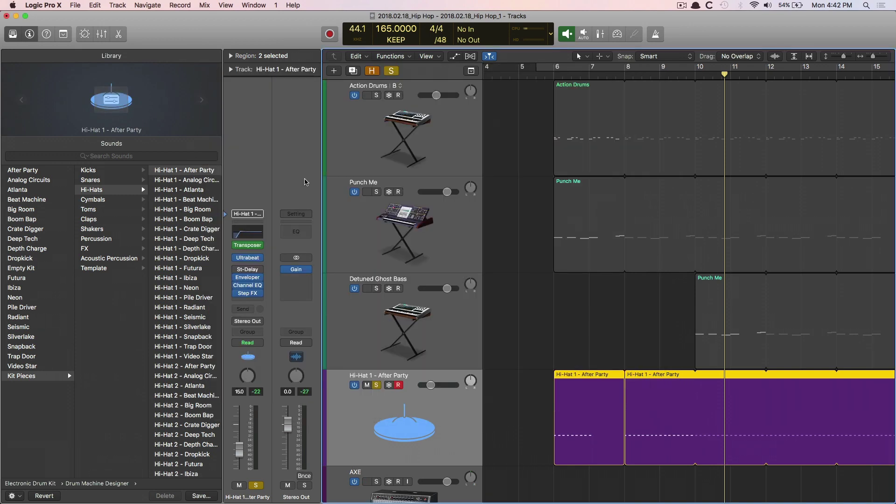
left_click(376, 385)
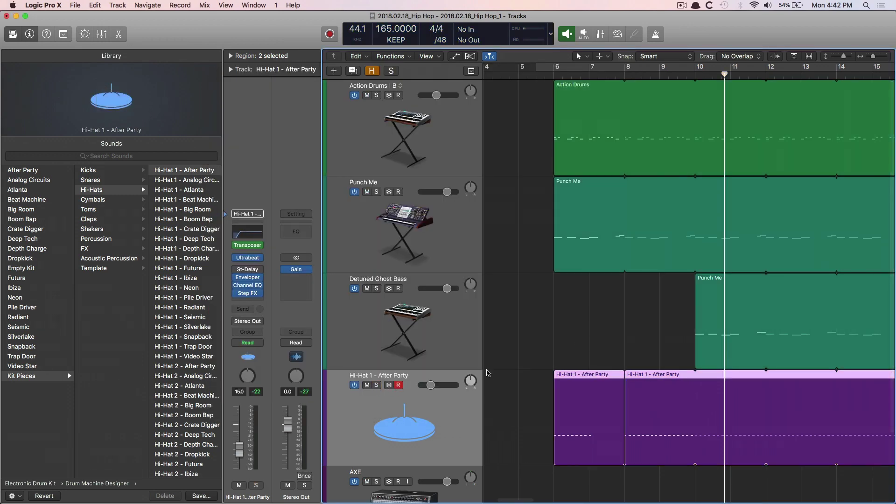
- Place the playhead at bar 6 and create a Drummer track in the Hip Hop genre below the hi-hat track
left_click(590, 354, "ctrl+alt")
left_click_drag(509, 112, 652, 262)
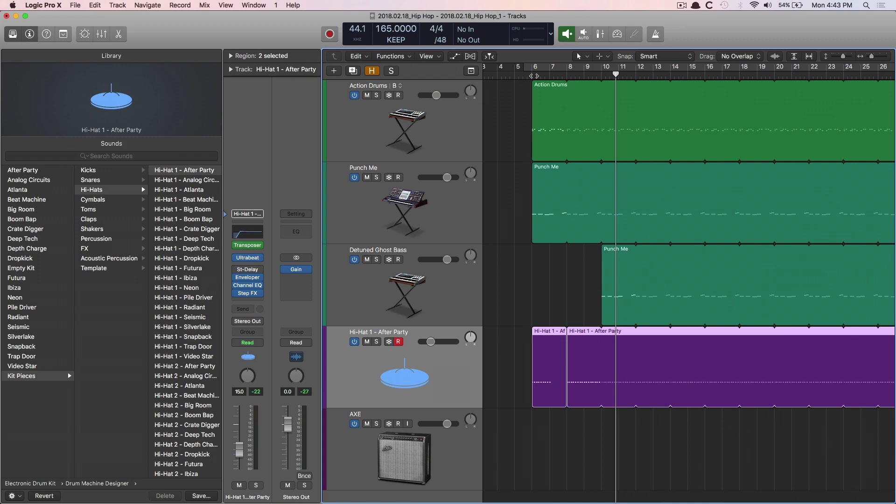
left_click(531, 74)
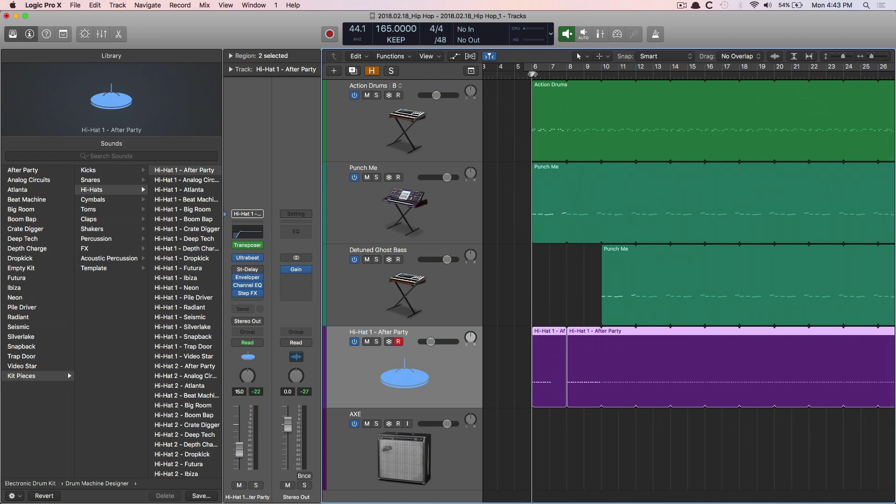
key("alt+super+n")
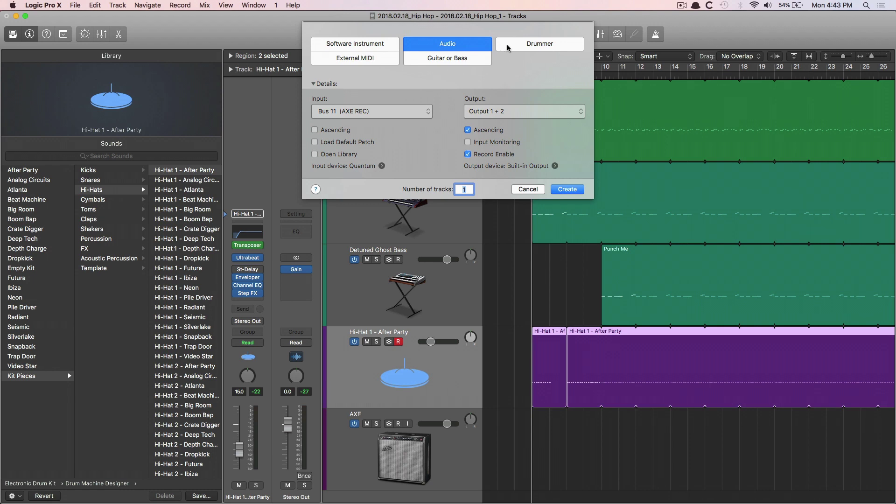
left_click(506, 44)
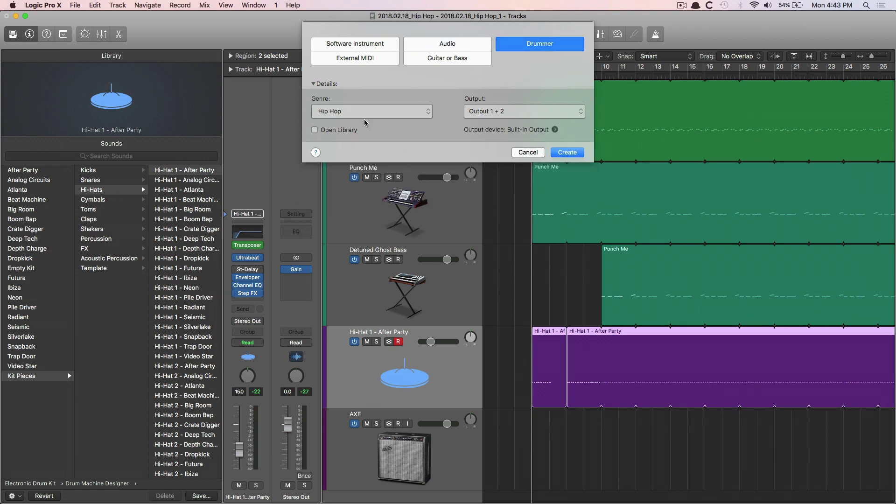
left_click(563, 153)
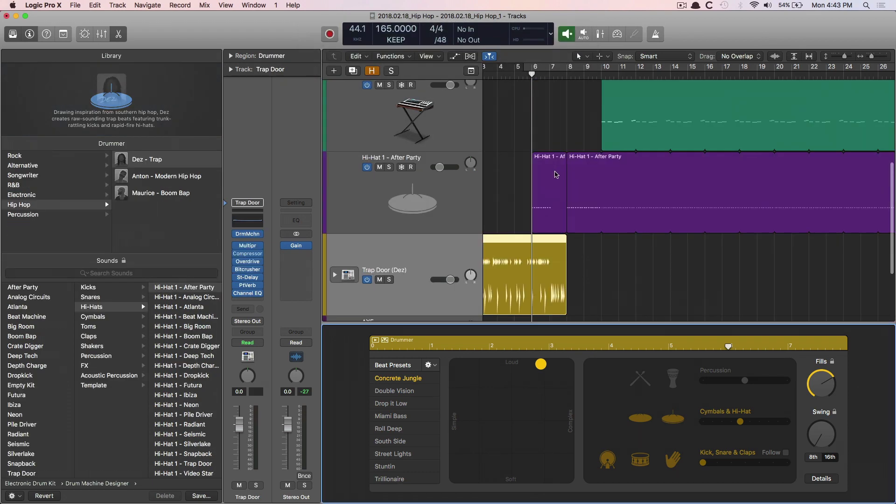
- Move the Drummer region to start at bar 14 and switch the drummer to Maurice - Boom Bap
double_click(499, 249)
left_click_drag(497, 326, 741, 338)
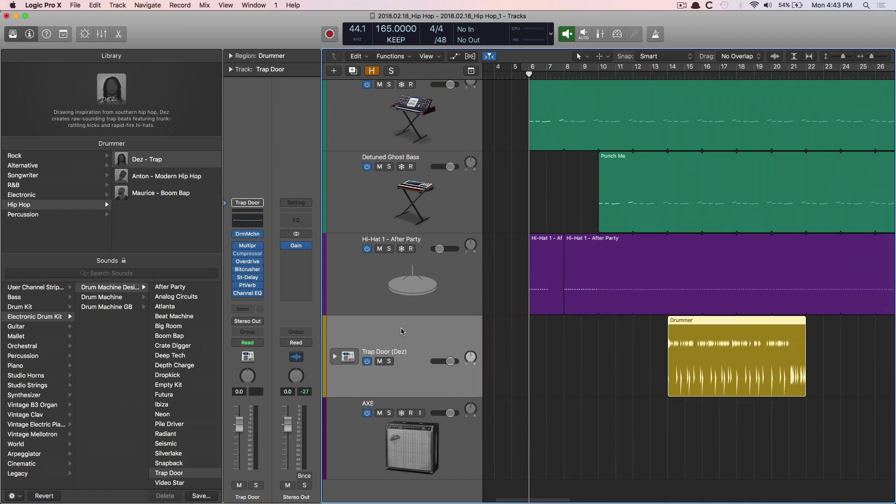
left_click(182, 196)
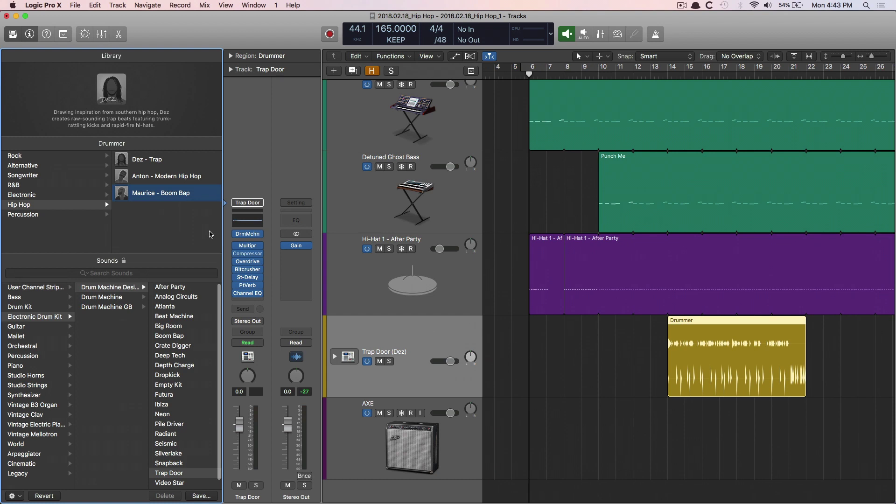
- Play the arrangement from bar 14 to hear the Drummer region with the other tracks
scroll(552, 271, "right", 5)
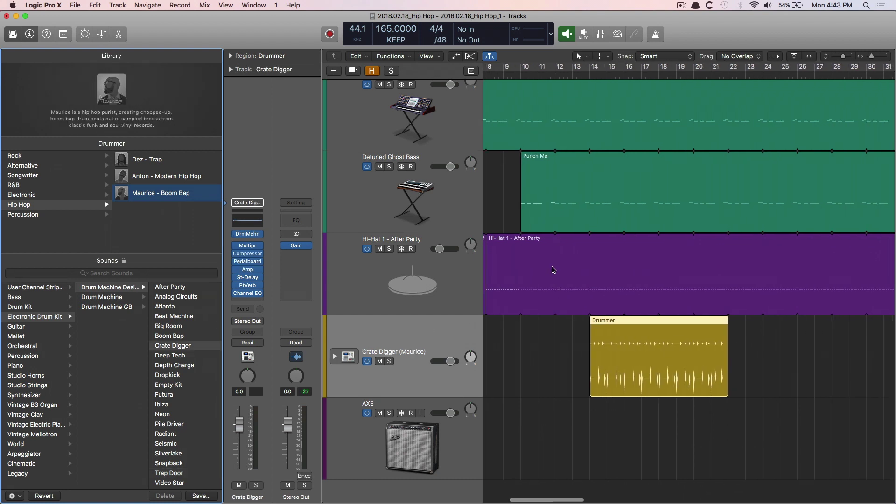
left_click(589, 72)
key("space")
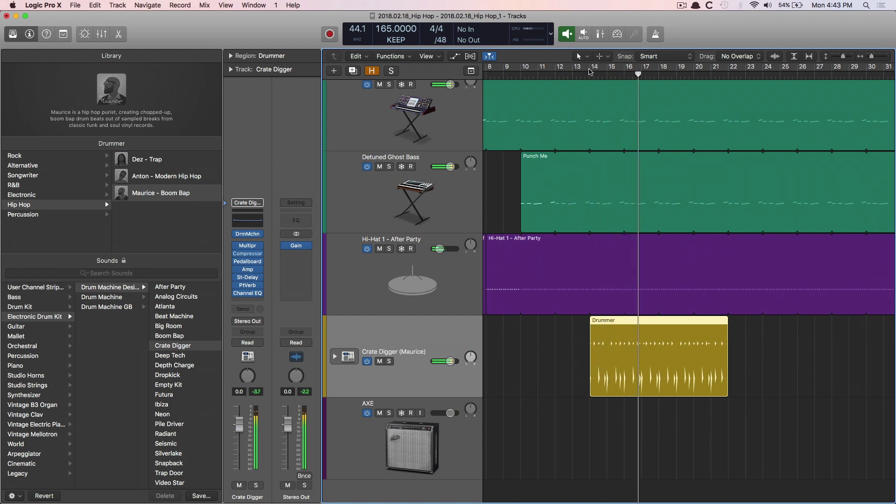
- Make the Drummer region's kick, snare and claps follow the Action Drums track and play back the beat
key("e")
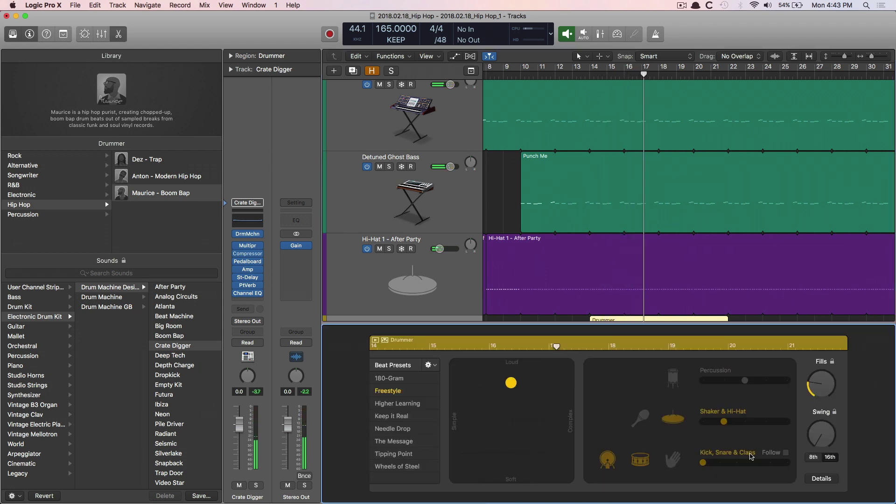
left_click(784, 453)
left_click(745, 463)
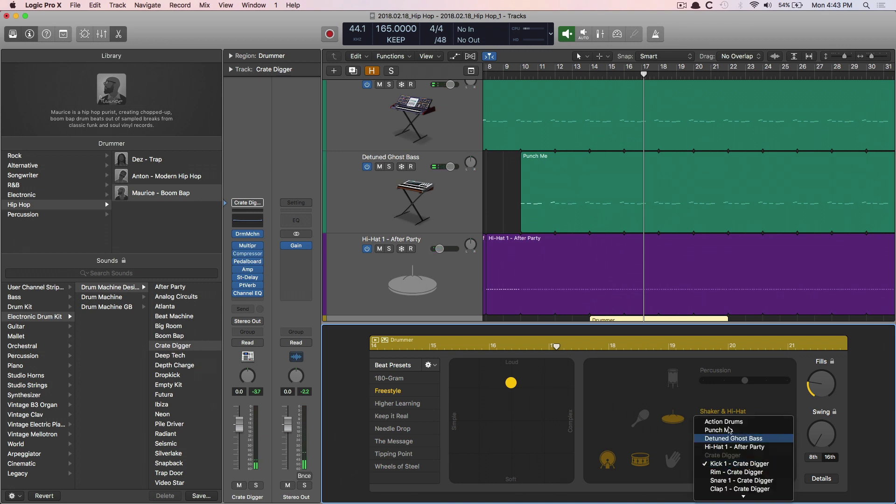
left_click(727, 423)
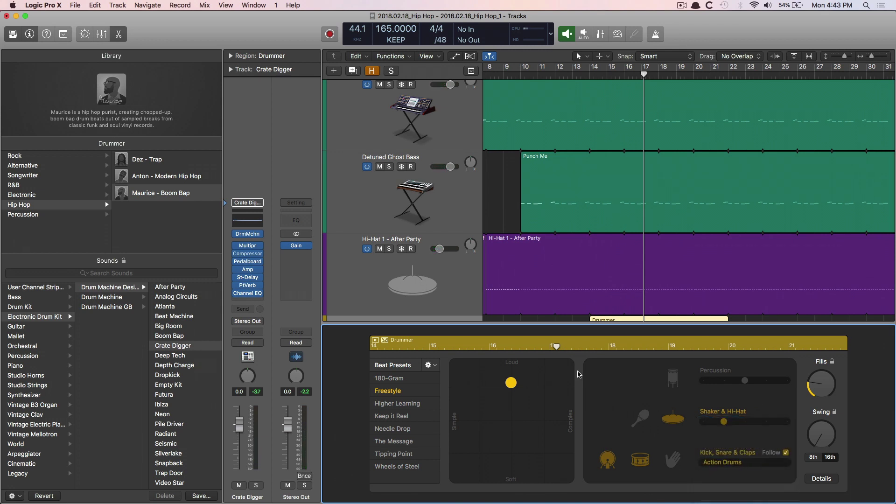
key("e")
key("space")
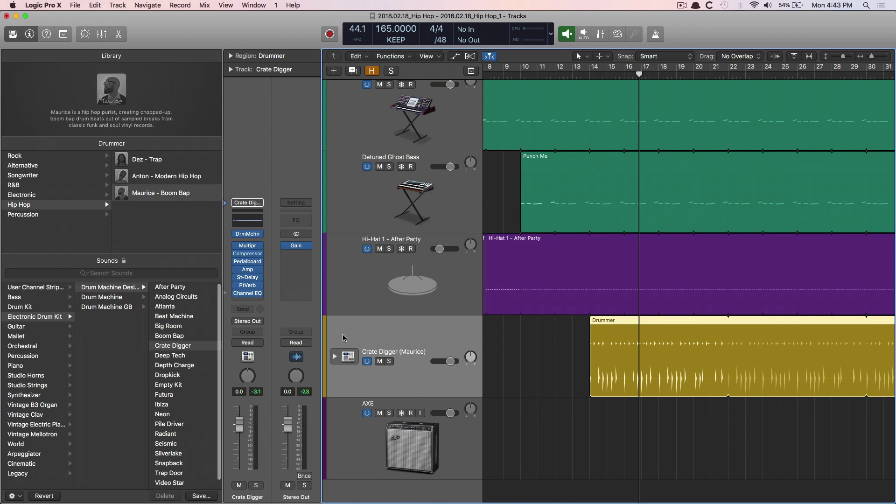
- Change the drummer to Jasper - Dubstep from the Electronic genre, replacing the region settings, and listen to the beat
left_click(34, 194)
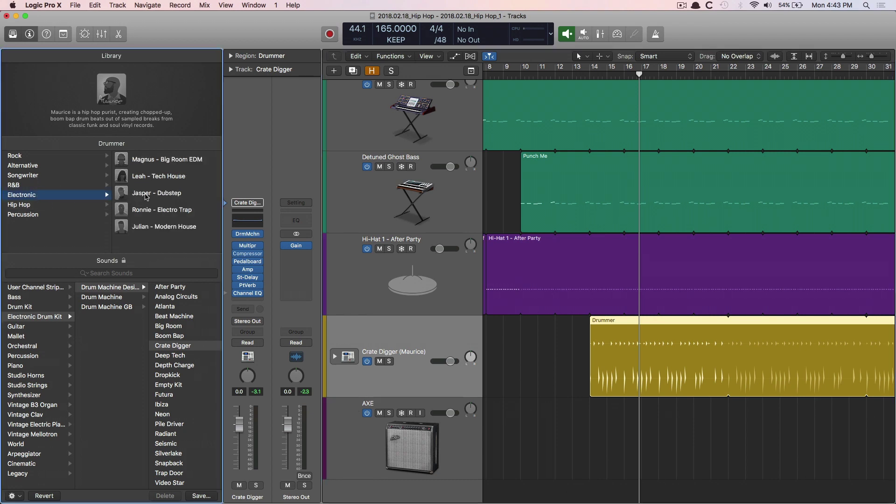
mouse_move(150, 197)
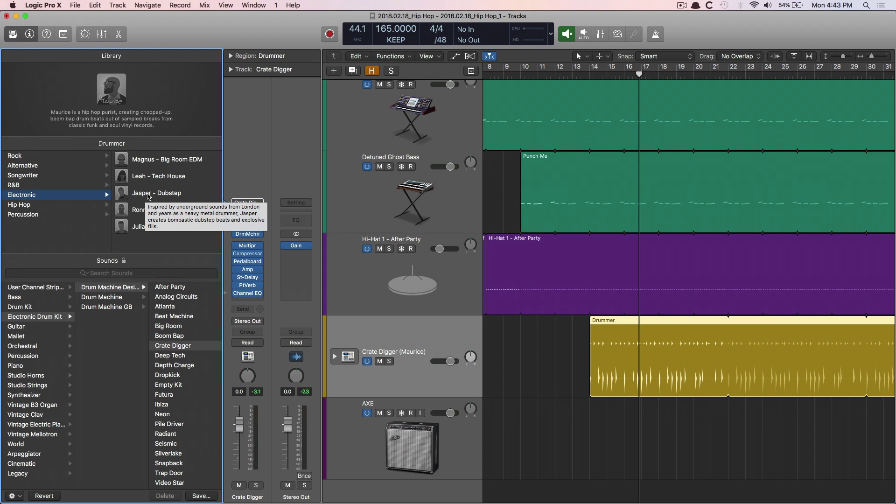
left_click(148, 197)
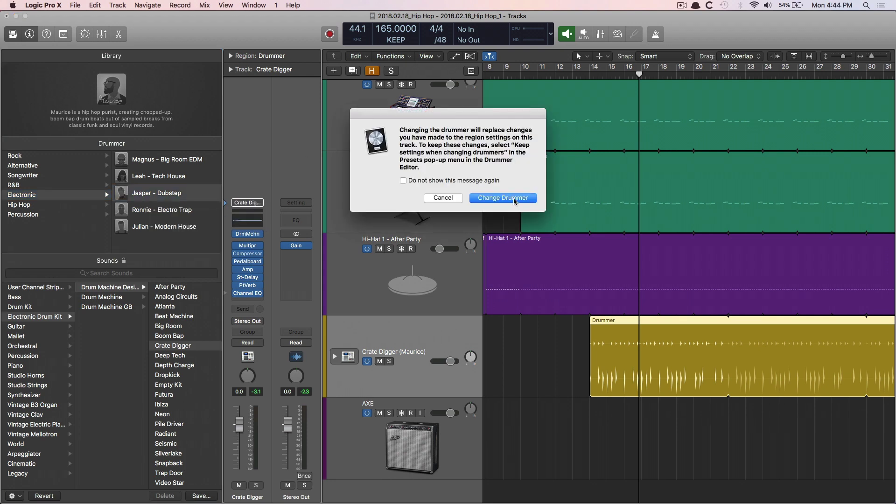
left_click(509, 198)
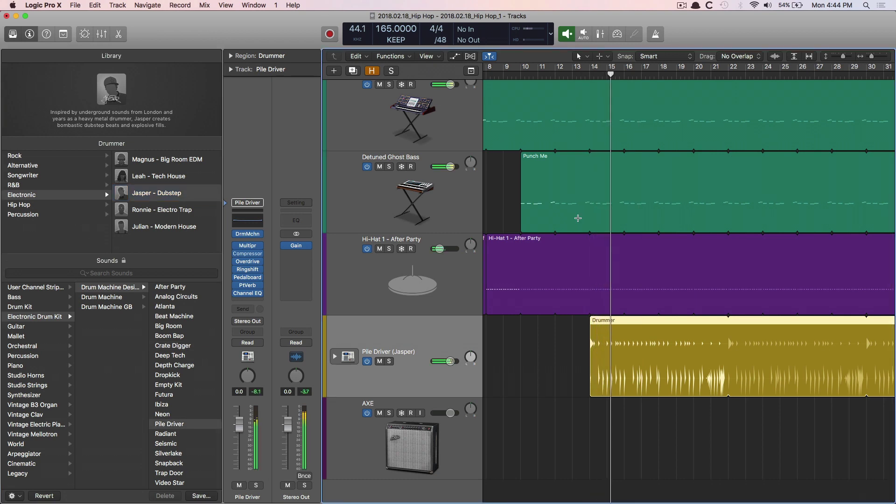
key("space")
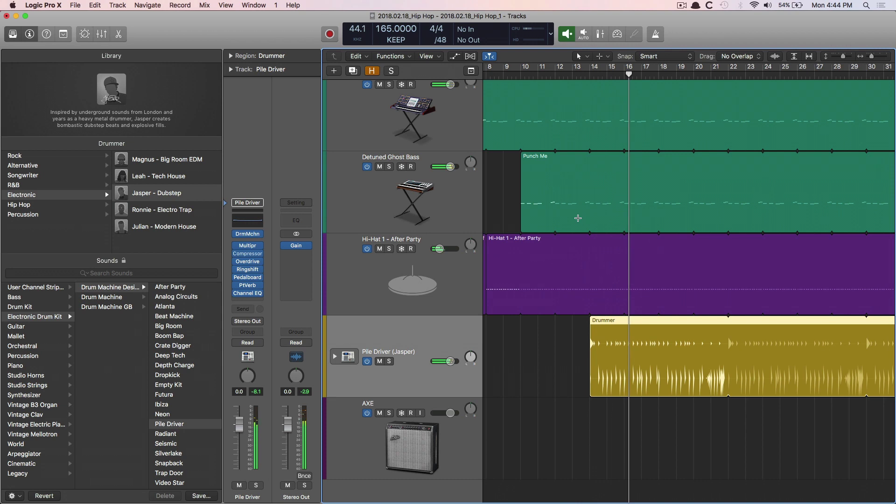
- Apply the Fancy Footwork beat preset to the Drummer region and play it back
key("e")
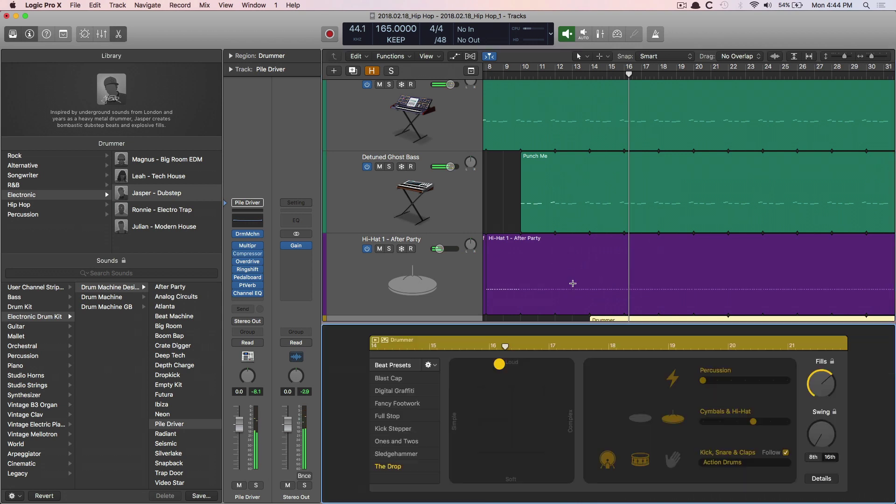
left_click(398, 404)
key("e")
key("space")
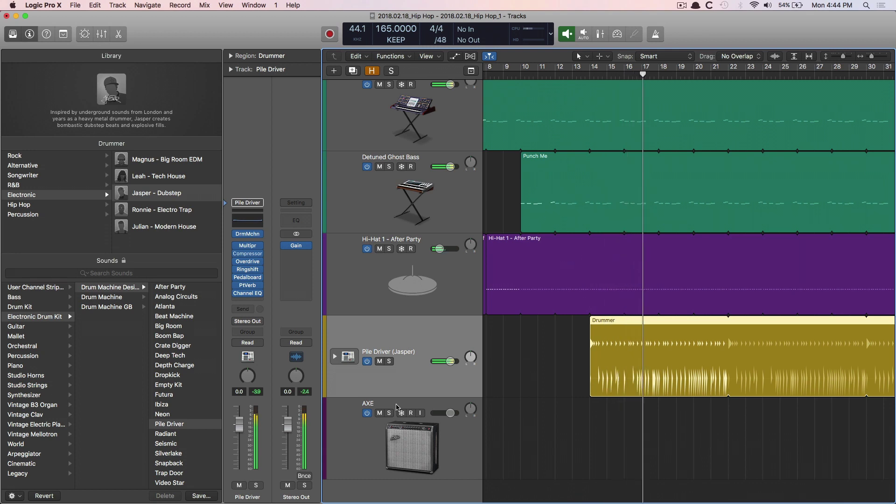
- Load the Crate Digger kit on the Drummer track and play it with all tracks in view
left_click(186, 347)
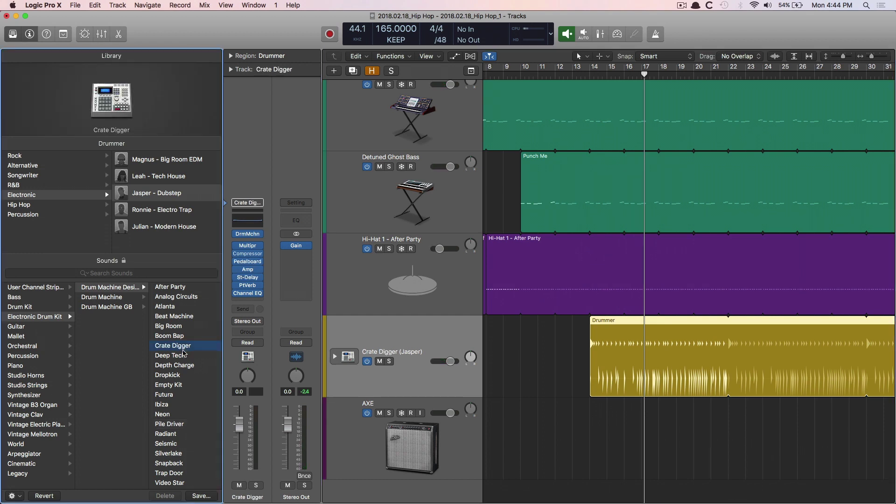
key("shift+space")
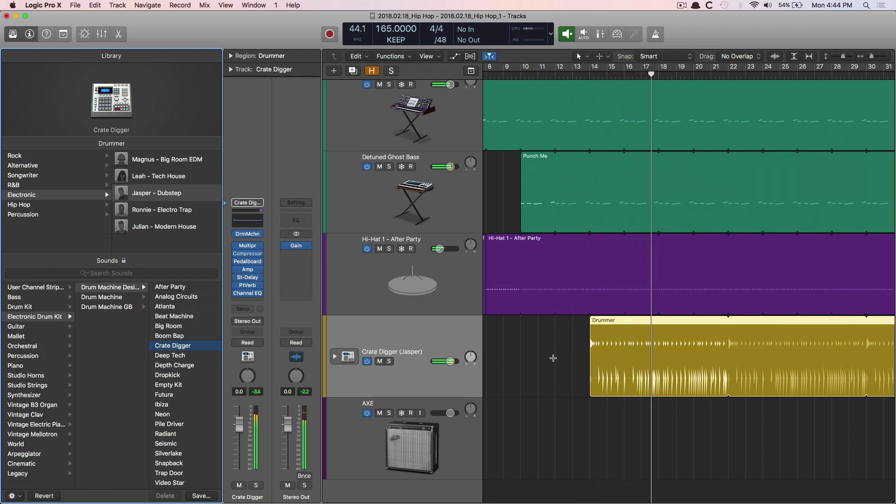
key("z")
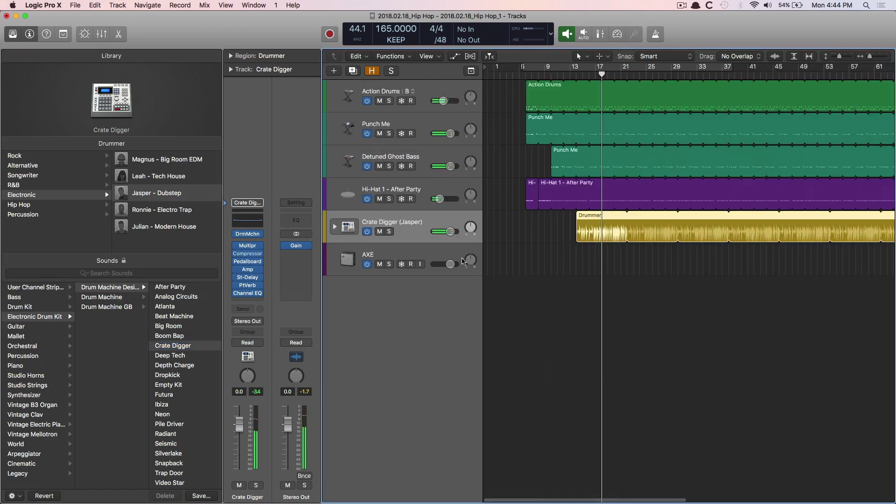
- Add one software instrument track with an empty channel strip below the Detuned Ghost Bass track
left_click(427, 158)
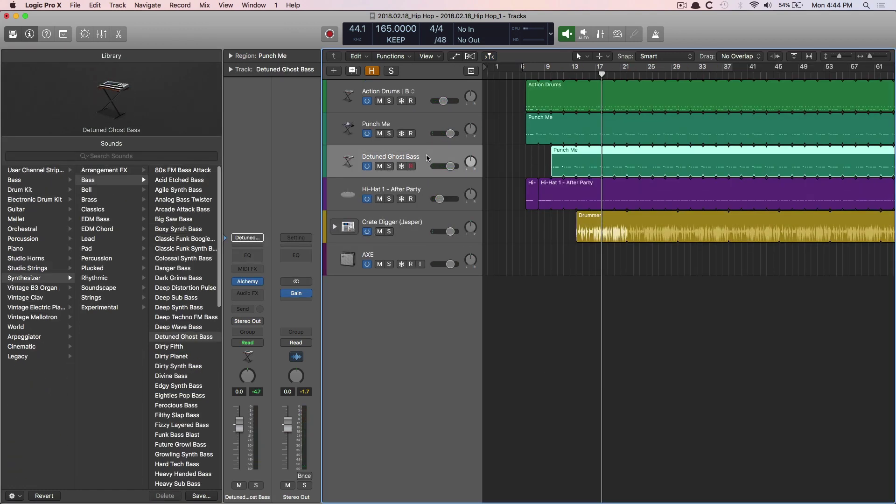
key("alt+super+n")
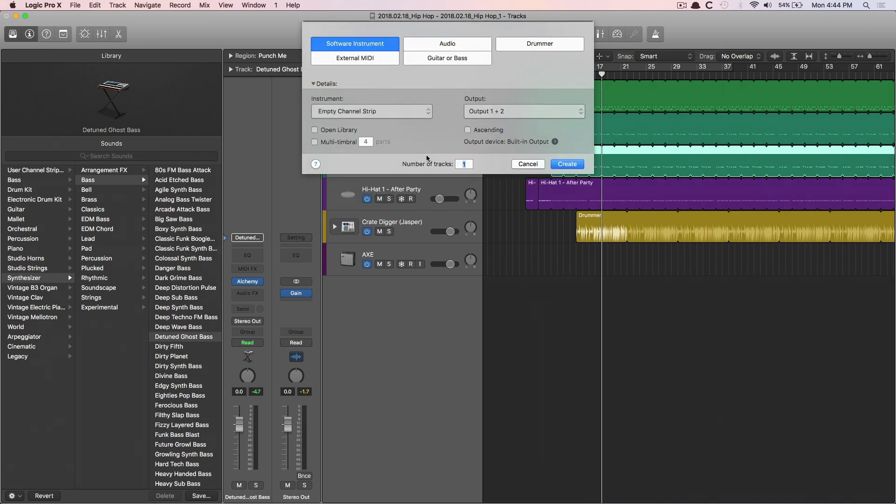
key("Return")
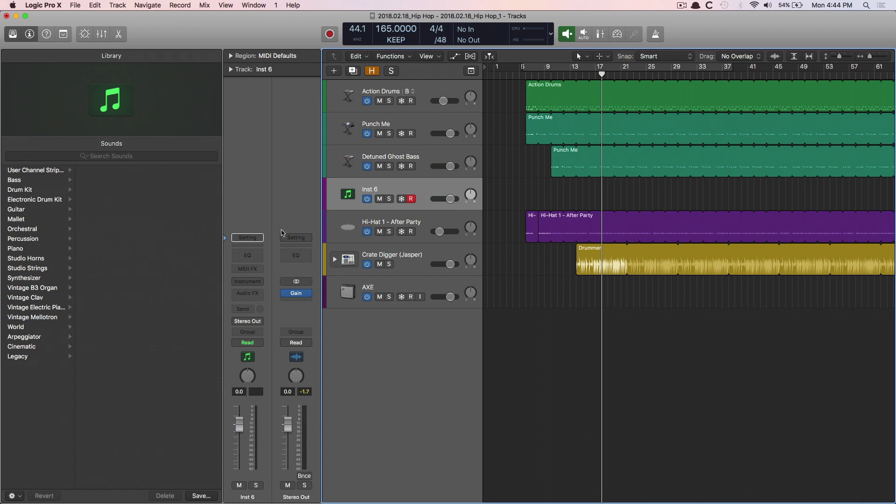
- Move the playhead to bar 14 and load the Anthem Chord Arp patch from Arpeggiator > Synth Chords on the Inst 6 track
left_click(576, 76)
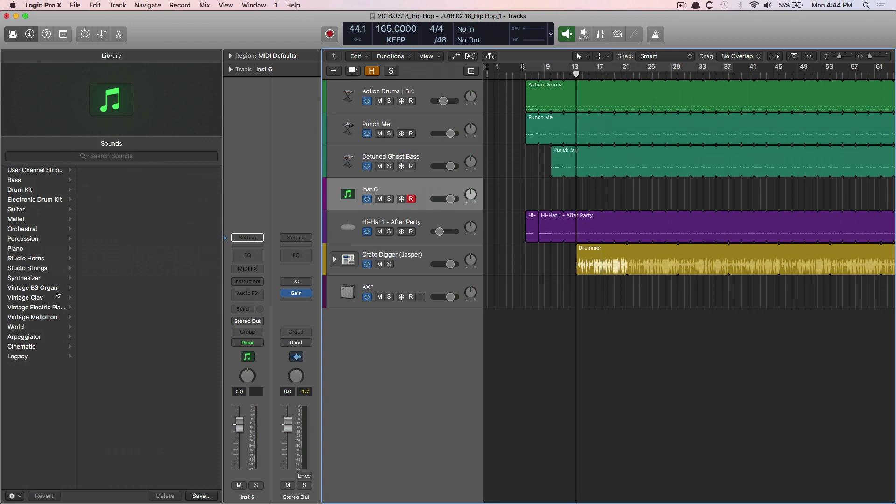
left_click(26, 337)
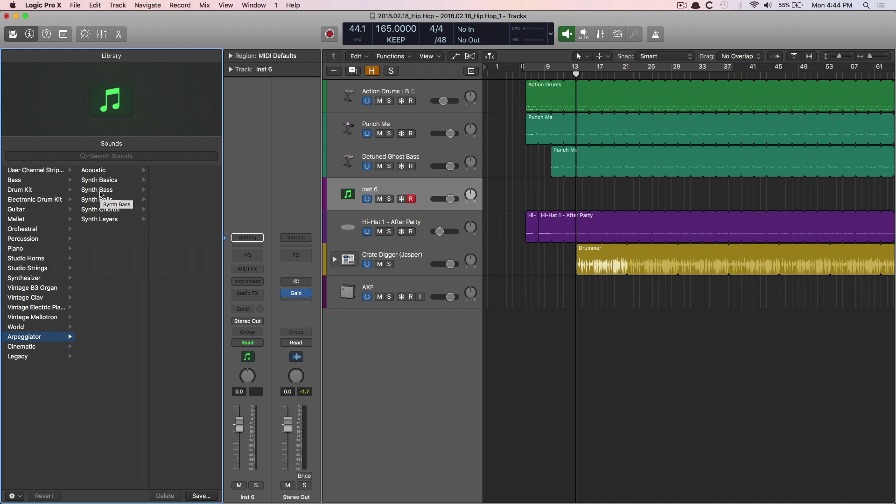
left_click(107, 211)
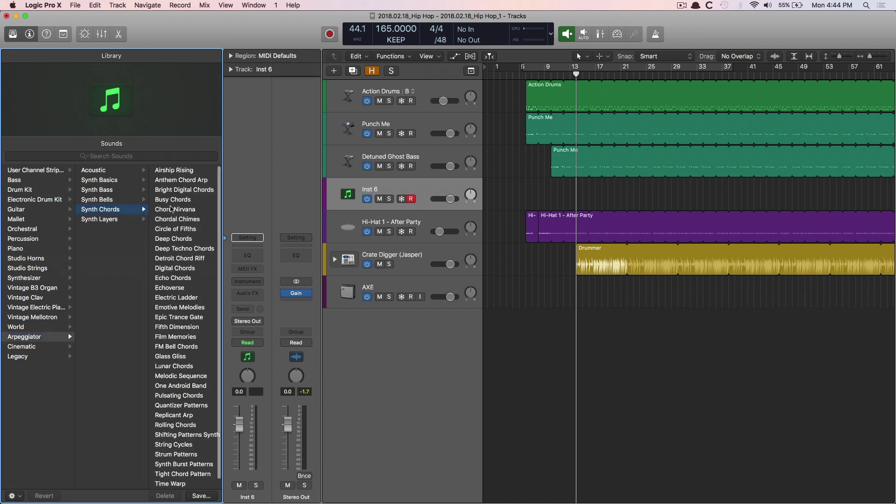
left_click(175, 180)
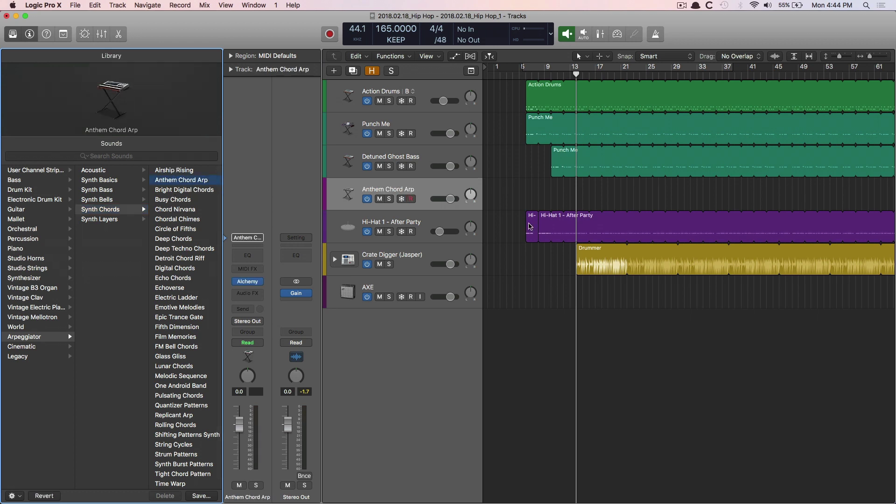
- Copy the Punch Me region from the Detuned Ghost Bass track to the Anthem Chord Arp track at bar 14 and audition it soloed
left_click_drag(558, 154, 582, 195)
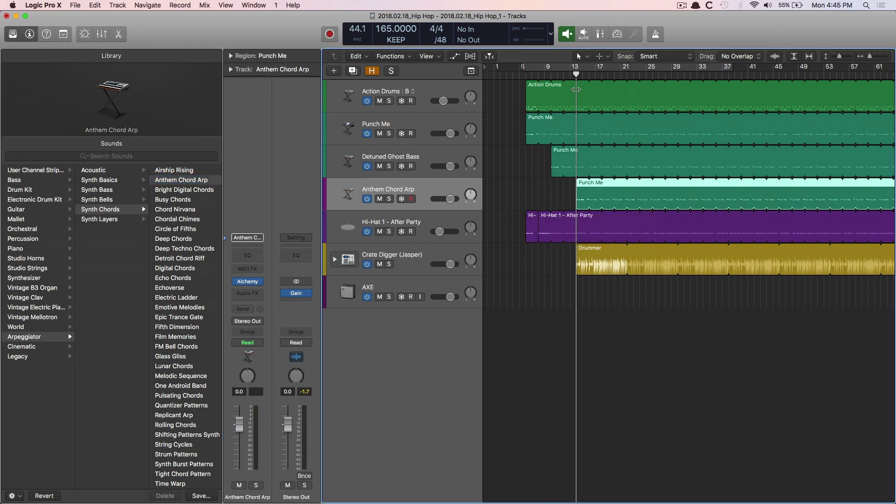
key("space")
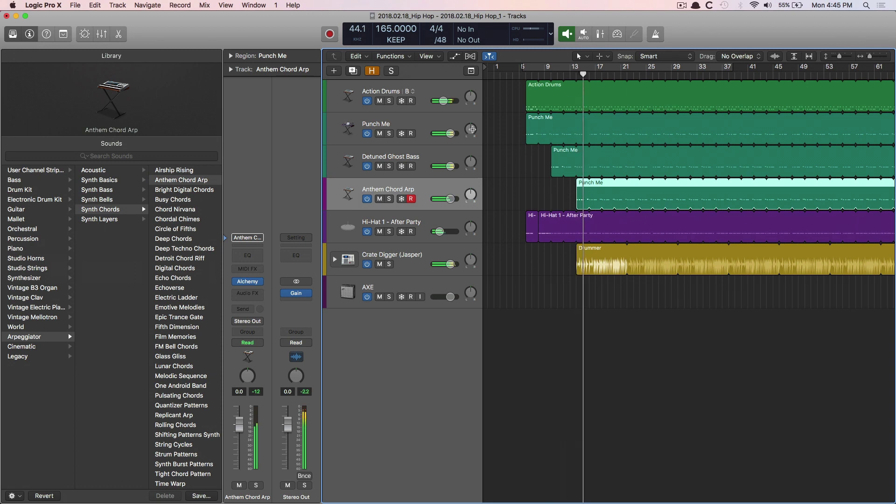
left_click(391, 199)
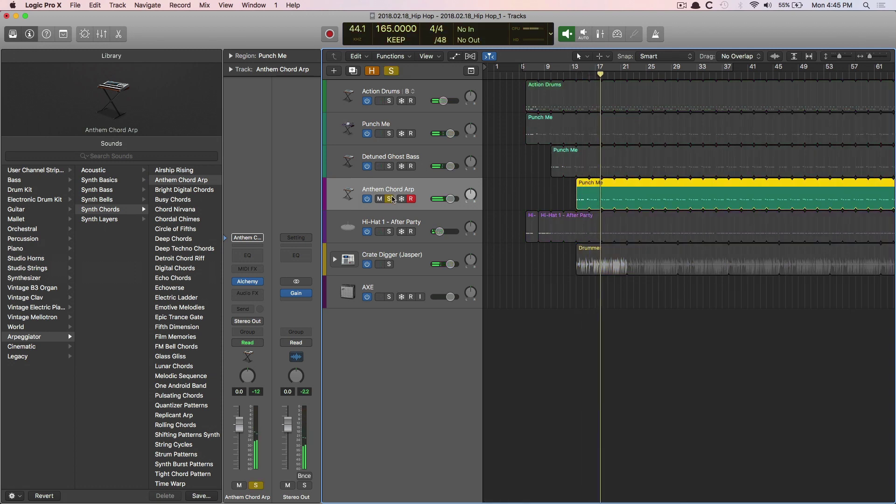
left_click(390, 199)
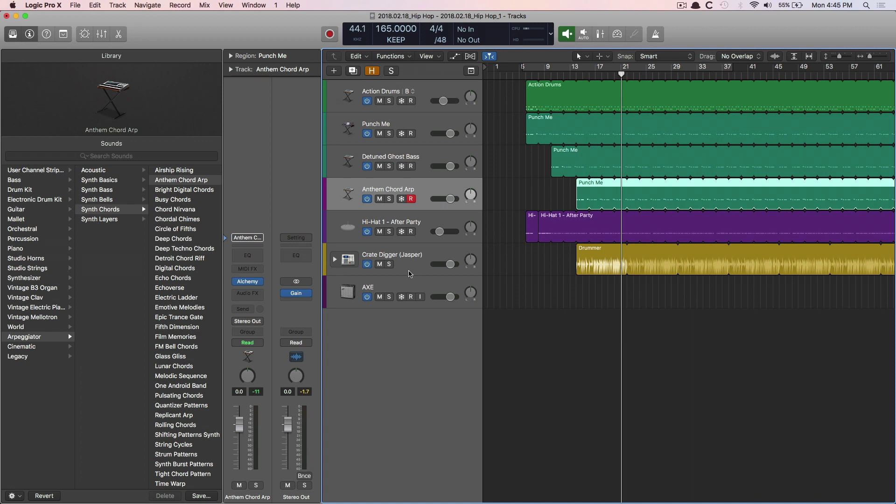
- Select the AXE guitar track and turn on its input monitoring, with the track armed for recording
left_click_drag(518, 185, 696, 332)
left_click(417, 437)
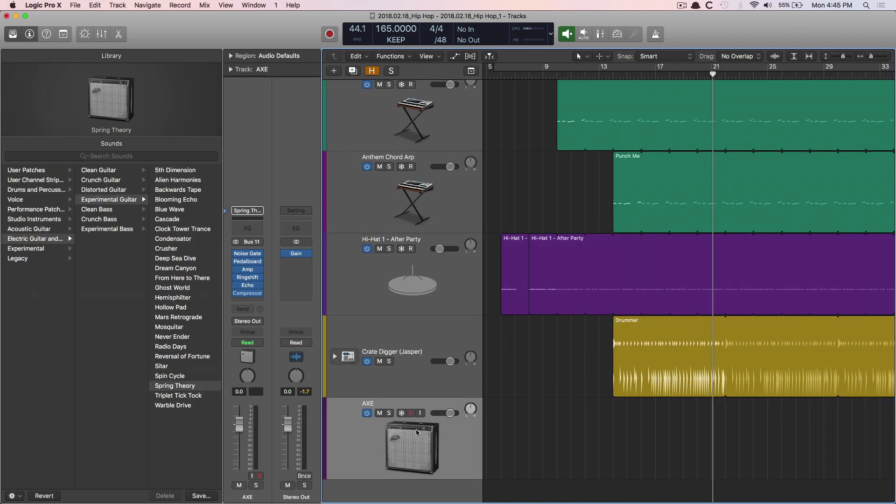
left_click(412, 413)
left_click(420, 413)
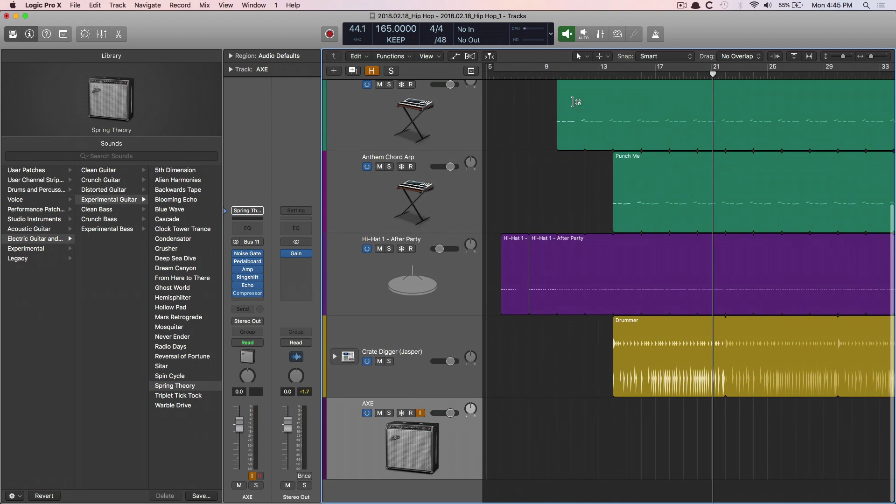
- Record a guitar take on the AXE track from bar 8 to about bar 24
left_click(528, 74)
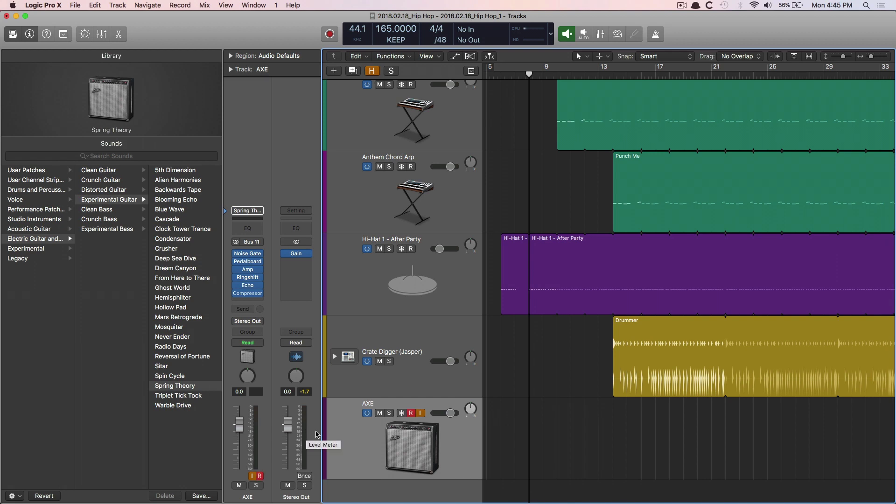
key("r")
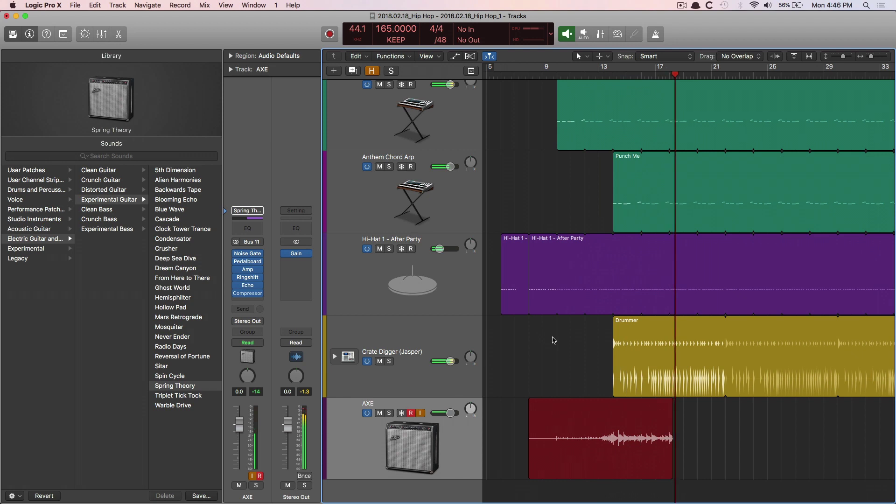
key("super+Left")
key("super+Left")
key("super+Up")
key("super+Up")
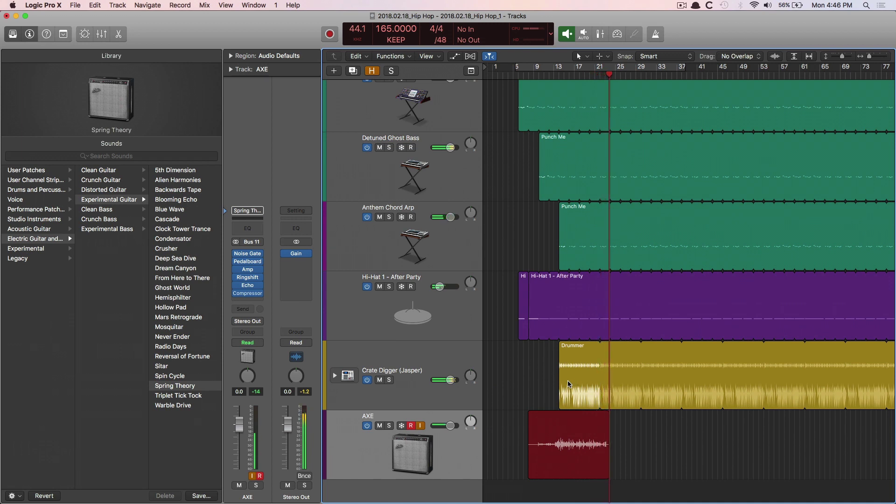
key("space")
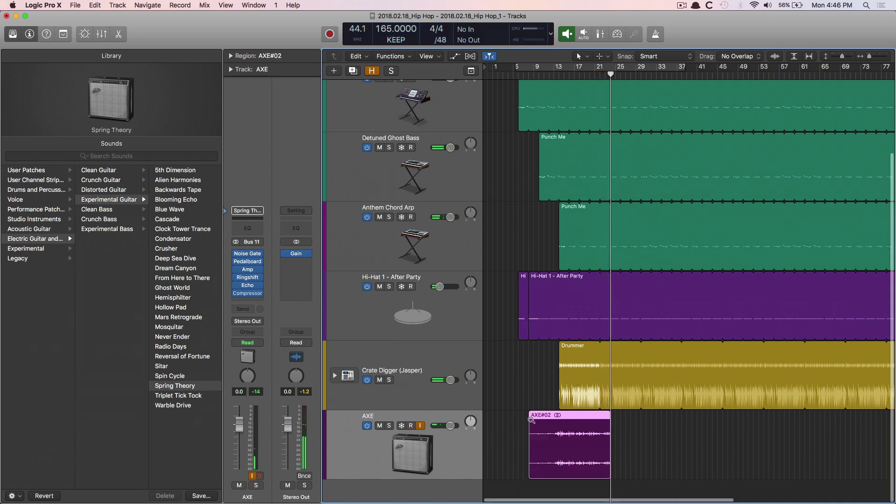
- Create a second AXE track with duplicate settings and load the Experimental Guitar patch Spin Cycle on it
key("z")
key("z")
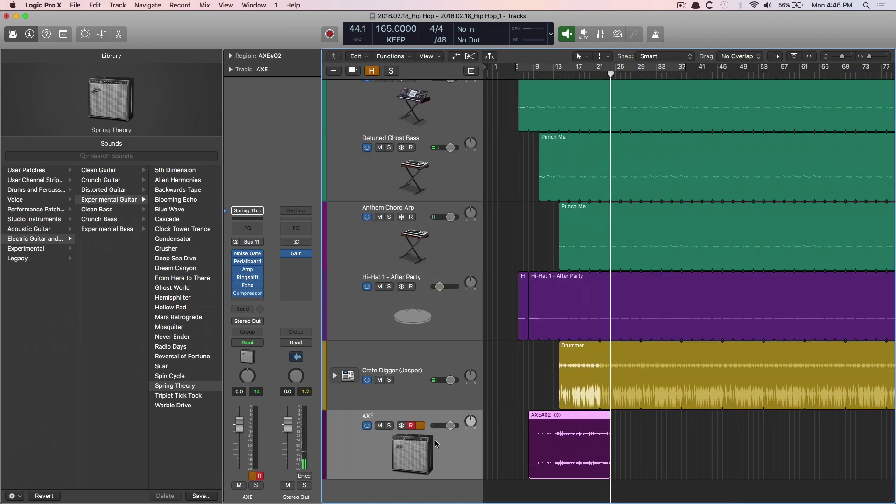
key("alt+r")
key("super+d")
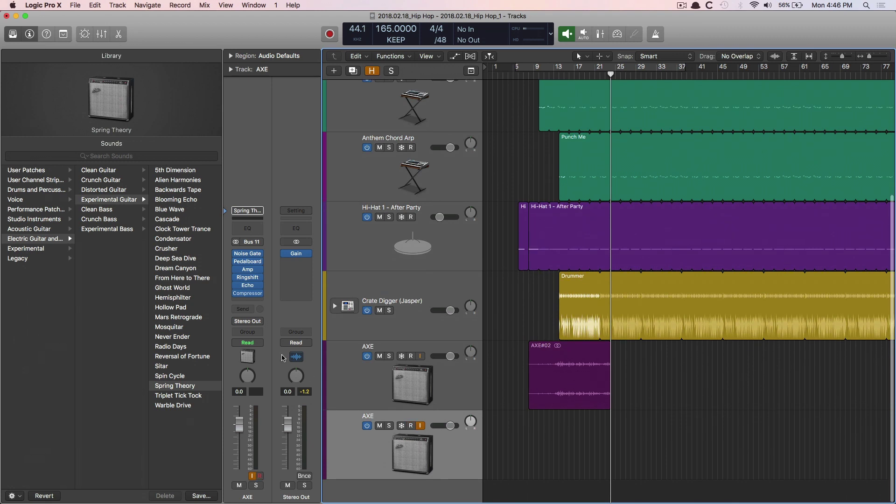
left_click(175, 376)
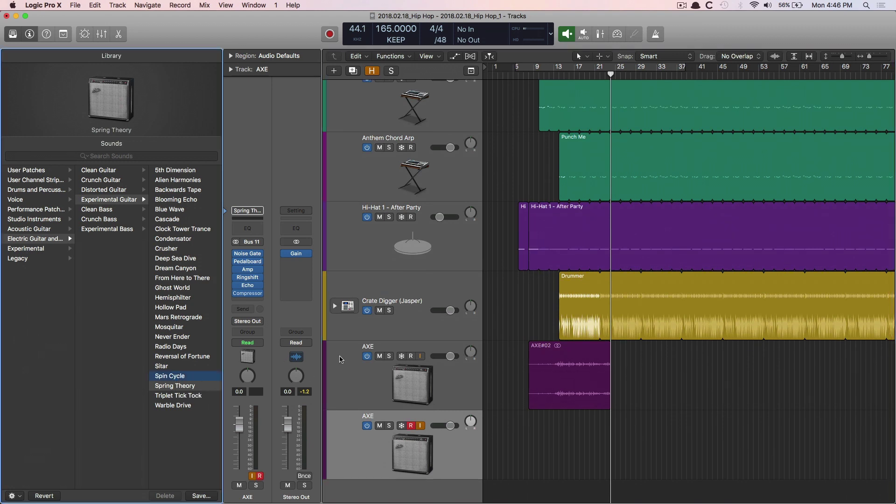
- Turn off input monitoring on both AXE tracks and copy the recorded guitar region onto the Spin Cycle track at the same position
left_click(420, 425)
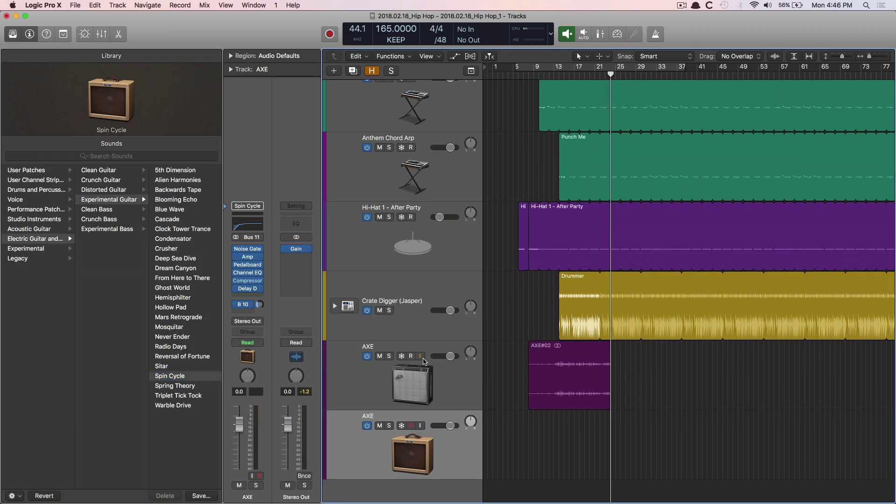
left_click(422, 357)
left_click_drag(564, 357, 566, 430)
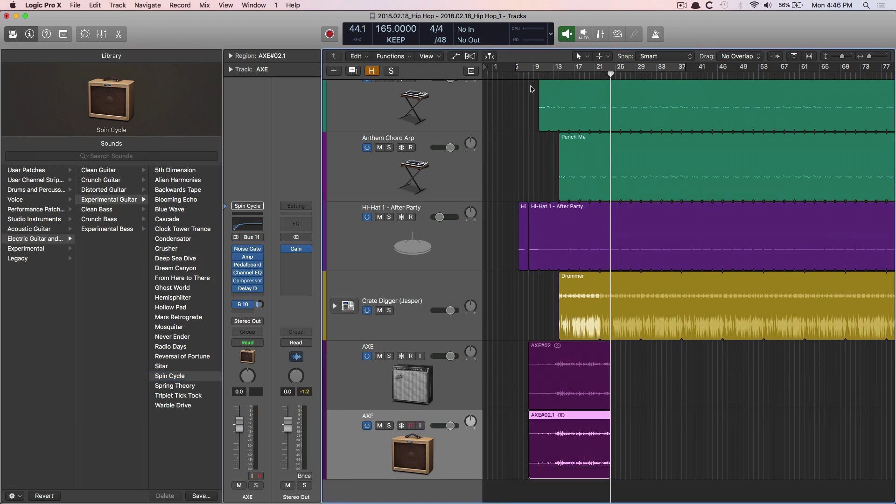
- Play both guitar tracks together and balance their volumes, setting the Spring Theory track to +4.4 dB and the Spin Cycle track to -4.4 dB
key("space")
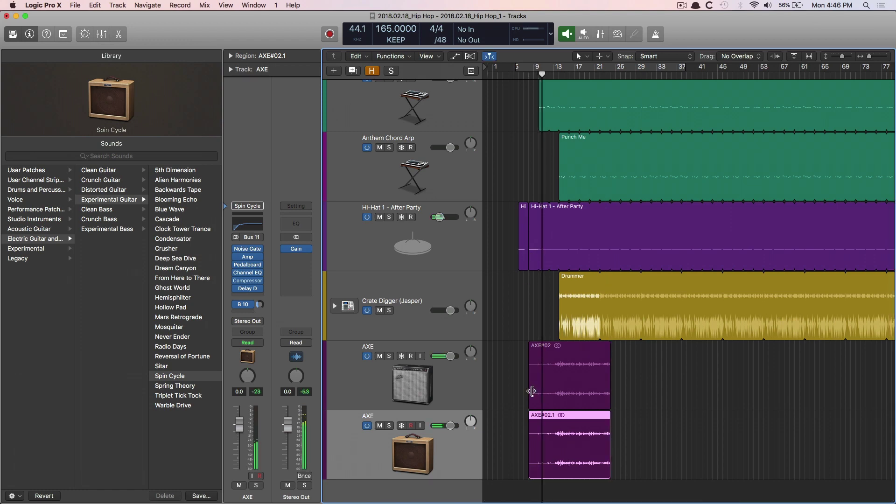
left_click(508, 358, "ctrl+alt")
left_click(507, 358, "ctrl+alt")
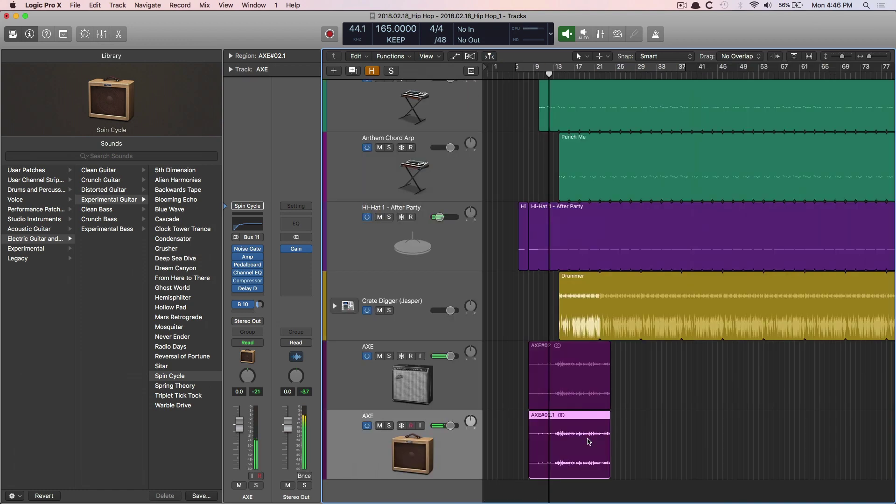
left_click(446, 379, "shift")
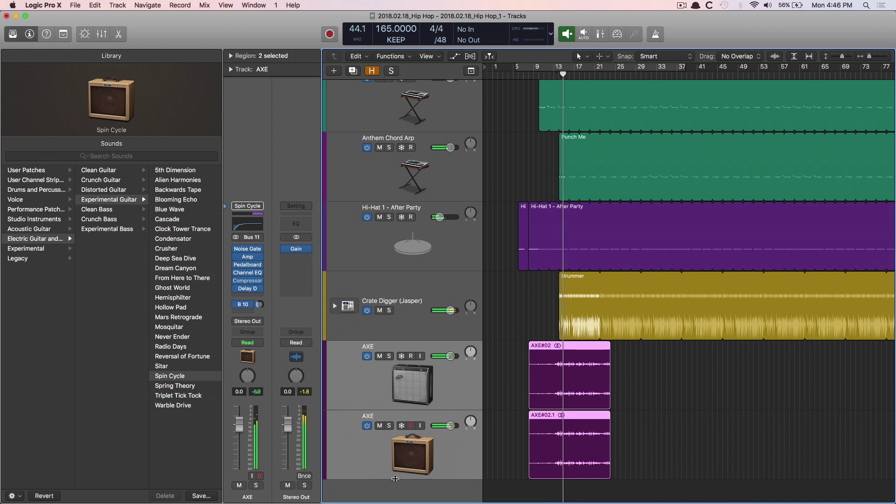
key("Up")
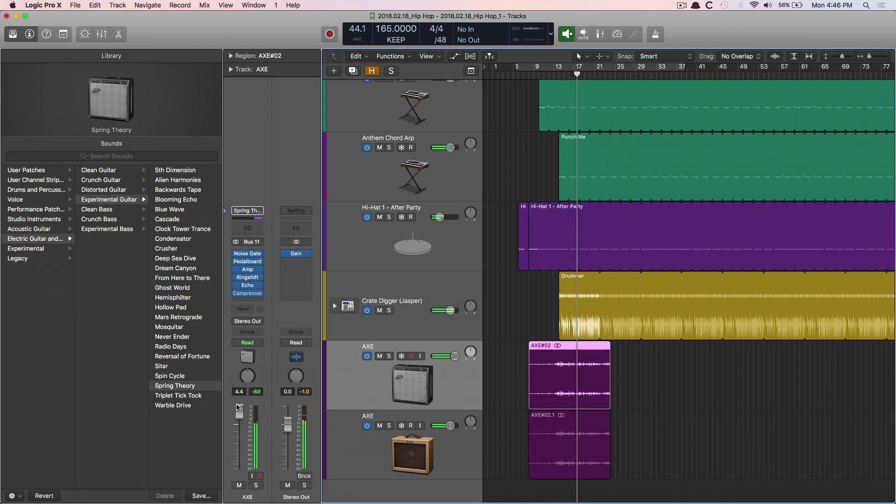
left_click(420, 450)
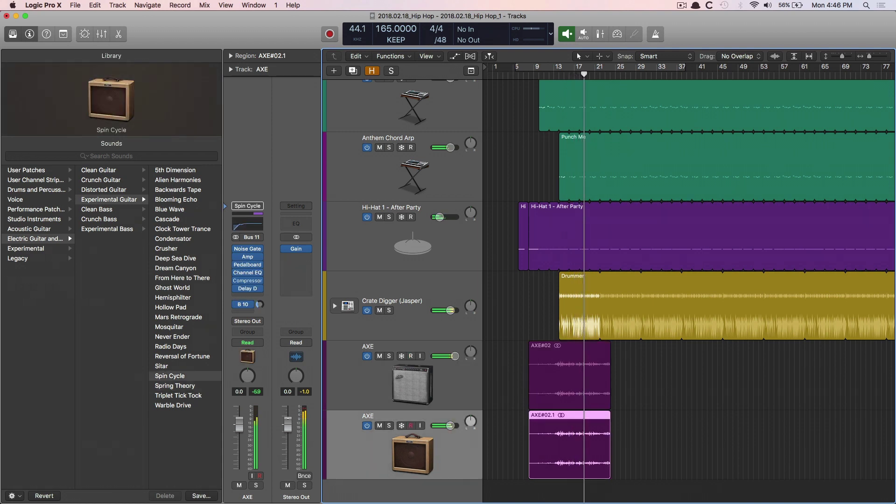
left_click_drag(244, 422, 243, 432)
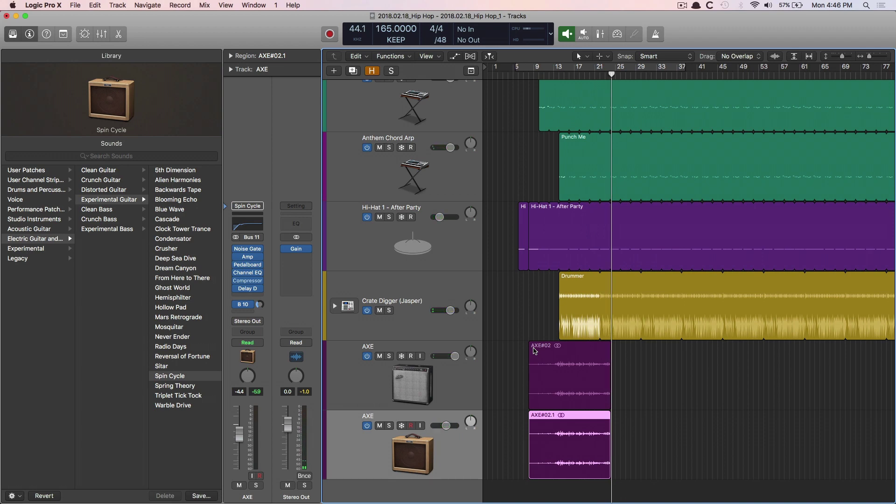
scroll(535, 351, "up", 5)
right_click(528, 241)
left_click(507, 228)
key("super+d")
scroll(558, 241, "up", 2)
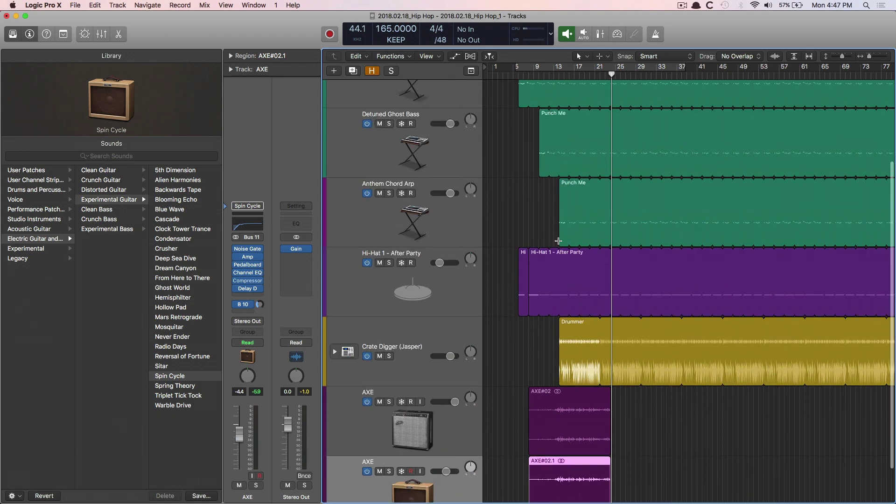
right_click(545, 172)
left_click(512, 143)
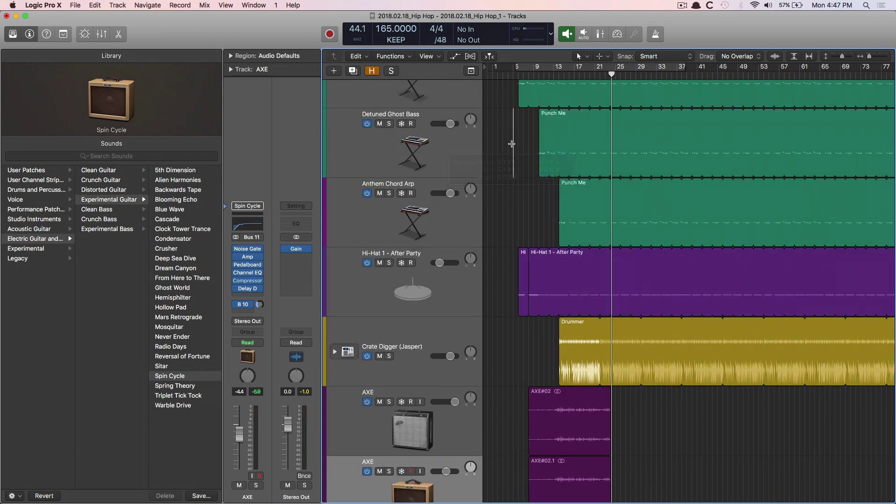
left_click_drag(511, 143, 602, 245)
key("z")
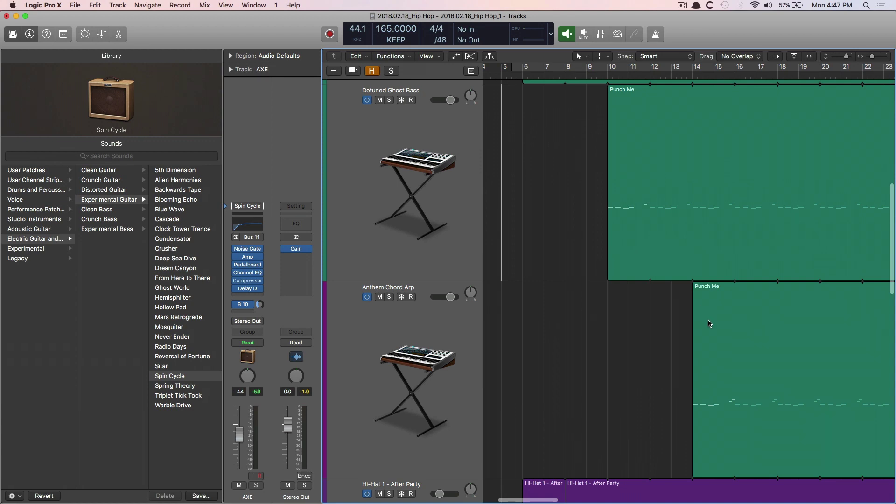
key("z")
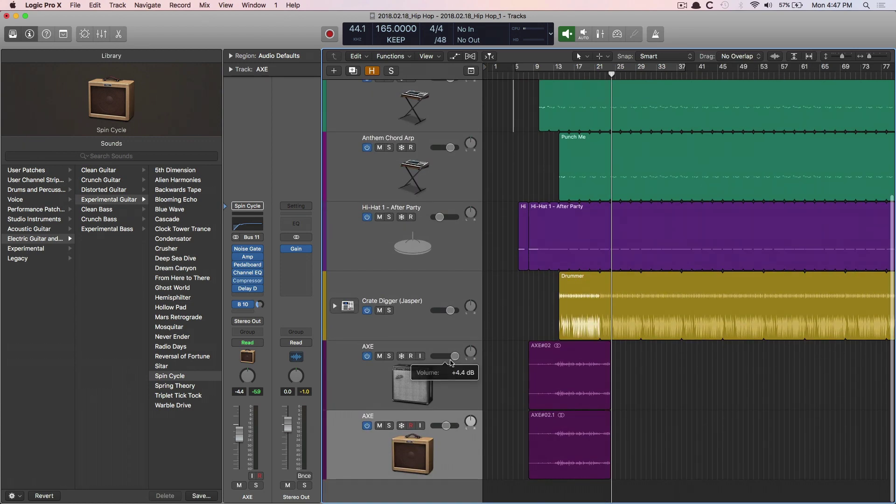
left_click(174, 386)
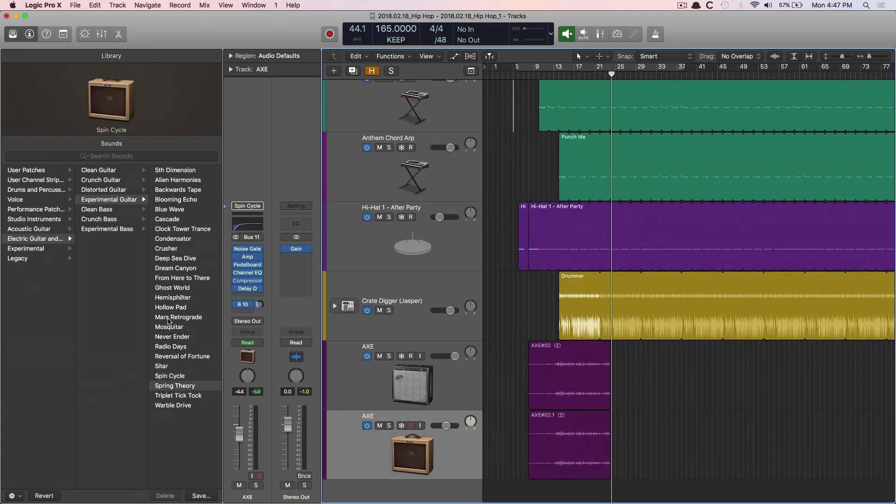
key("Up")
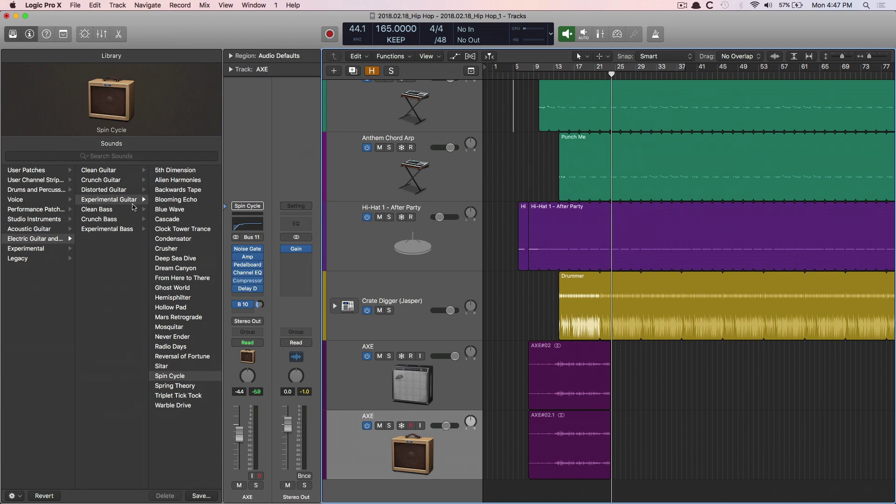